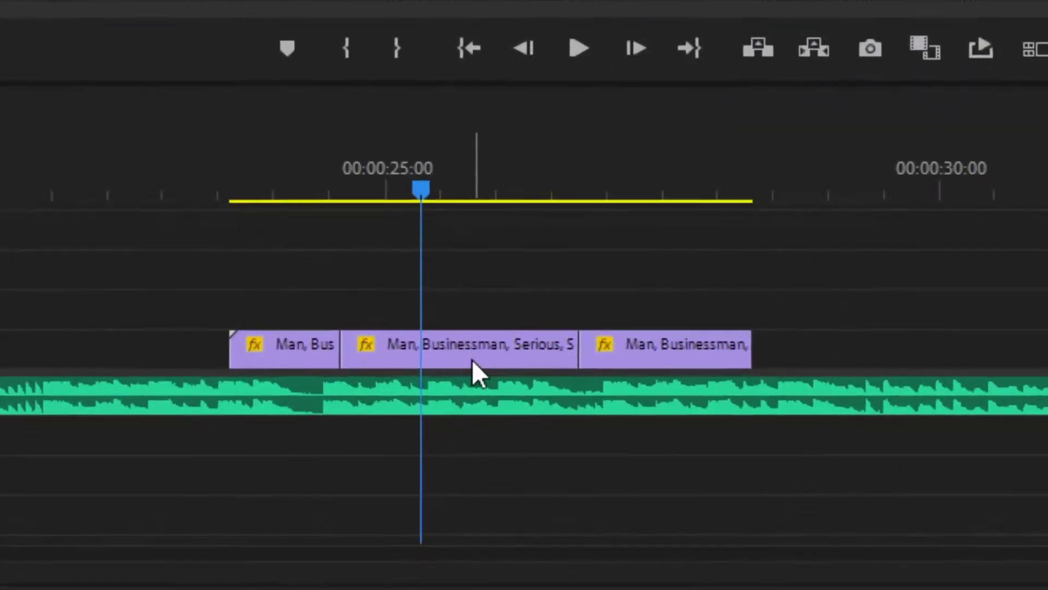
# Alt-drag a copy of the middle businessman clip onto V2 and select the copy.
pyautogui.keyDown('alt'); pyautogui.moveTo(472, 335); pyautogui.dragTo(470, 301); pyautogui.keyUp('alt')
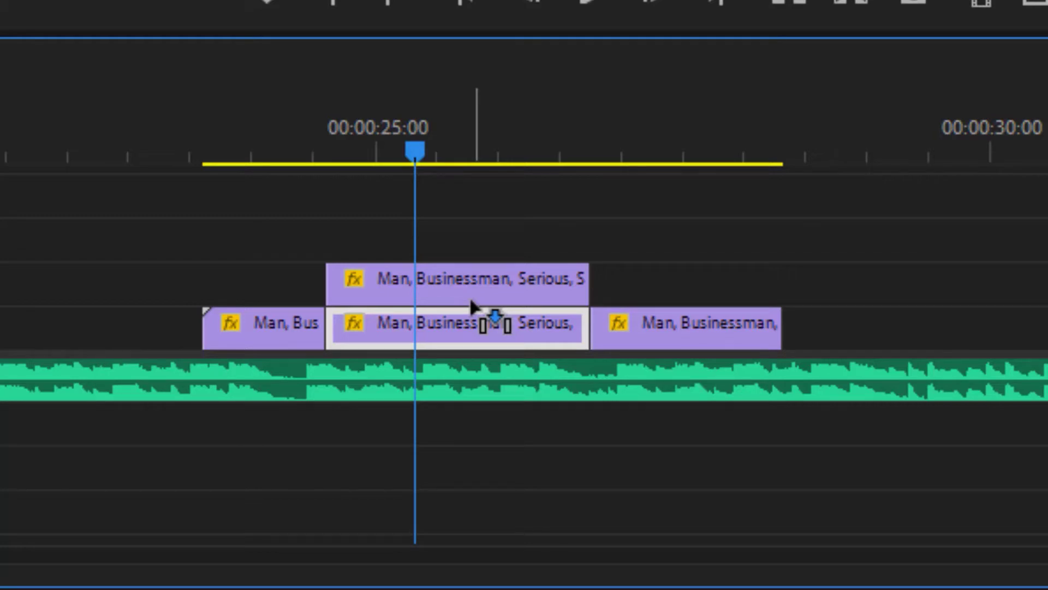
pyautogui.click(471, 269)
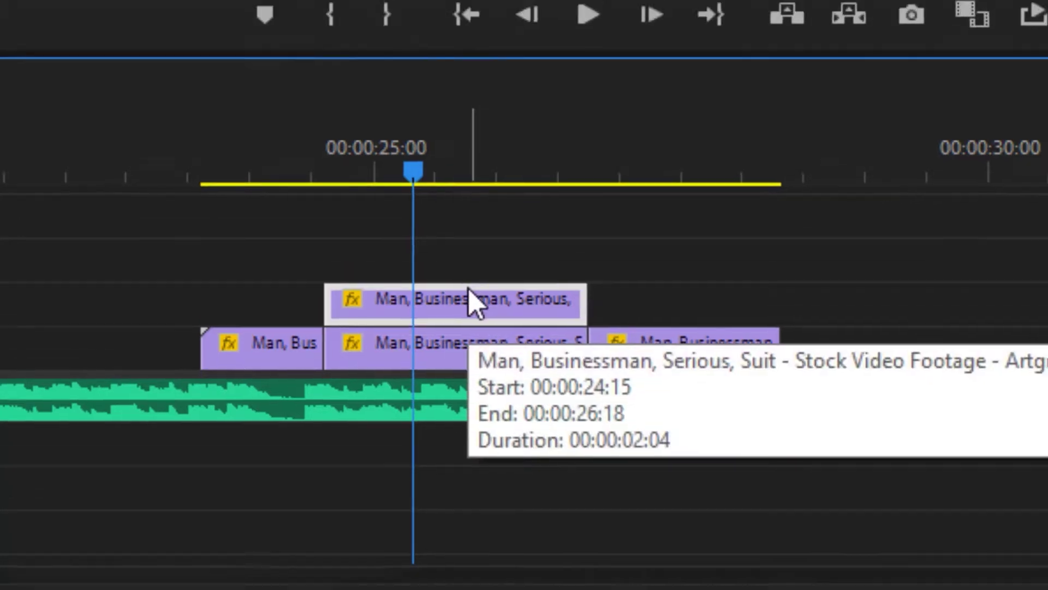
# Replace the V2 copy with a linked After Effects composition, 'tamrin Linked Comp 09'.
pyautogui.rightClick(471, 271)
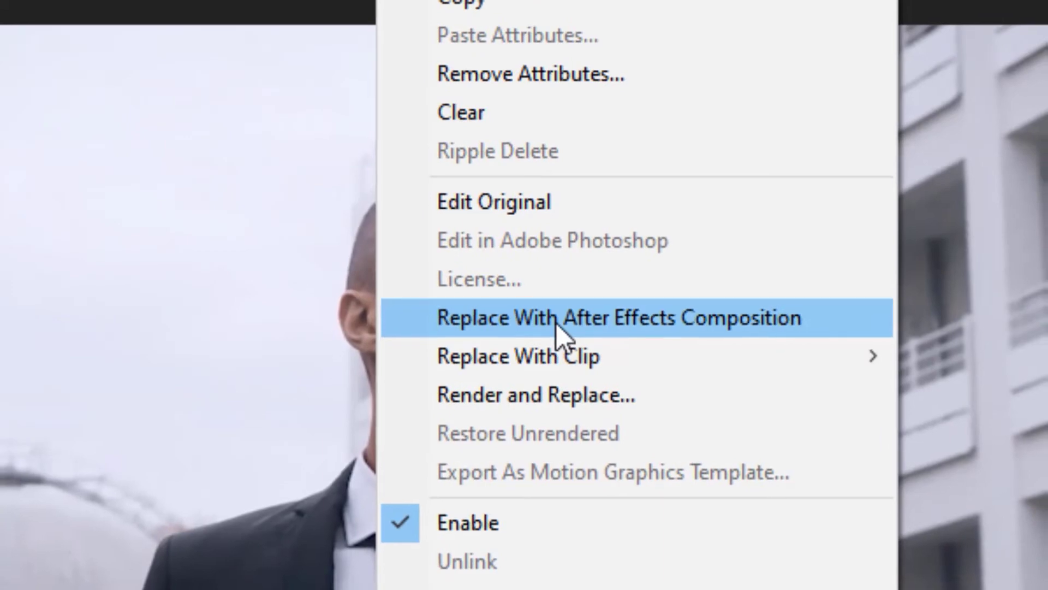
pyautogui.click(556, 323)
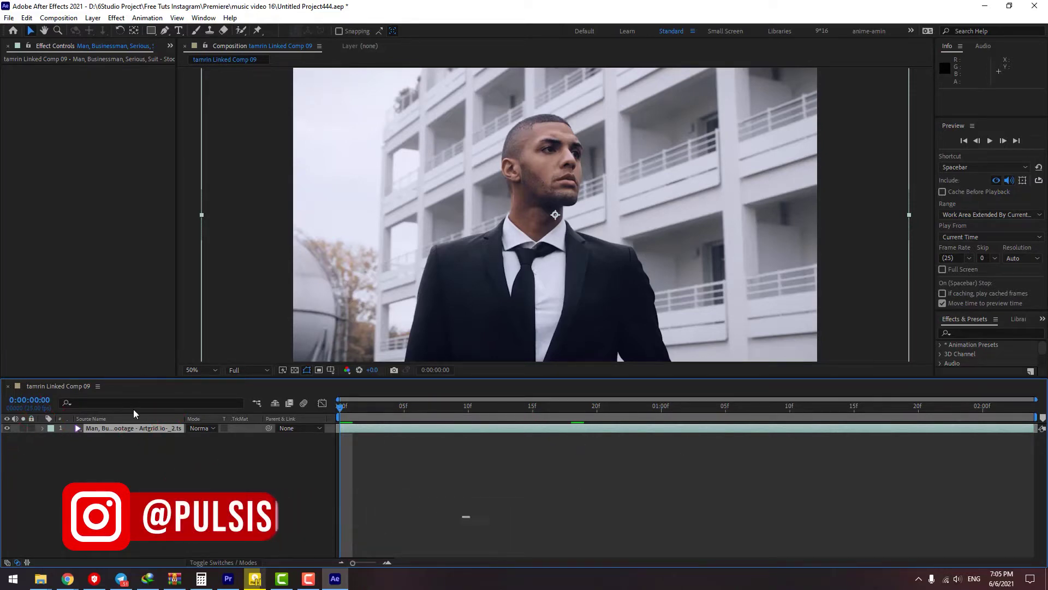
# With Roto Brush, paint the man's face and jacket as foreground, subtracting the background beside his face.
pyautogui.doubleClick(131, 428)
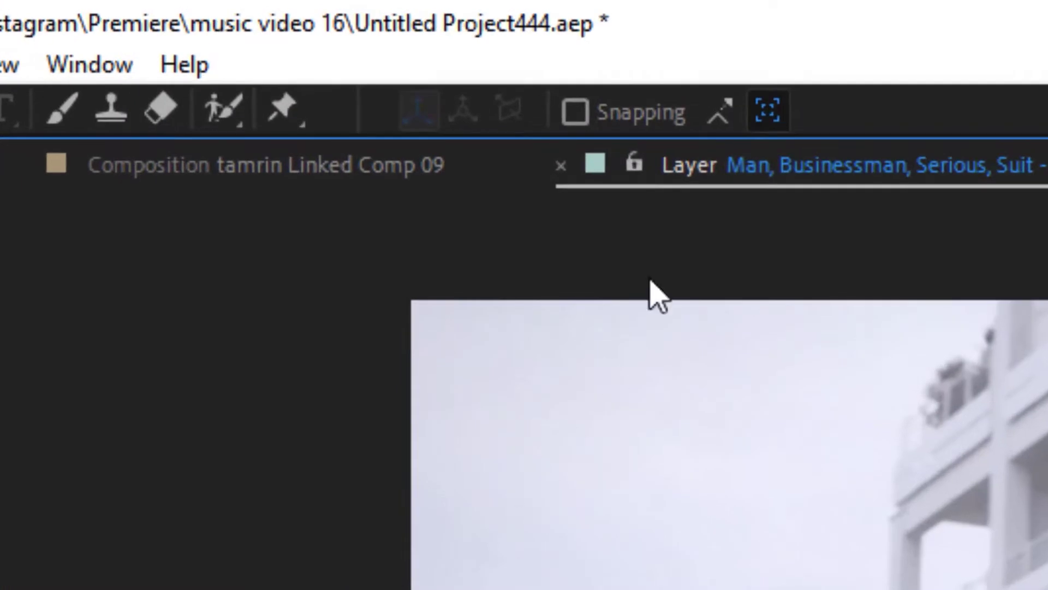
pyautogui.click(218, 110)
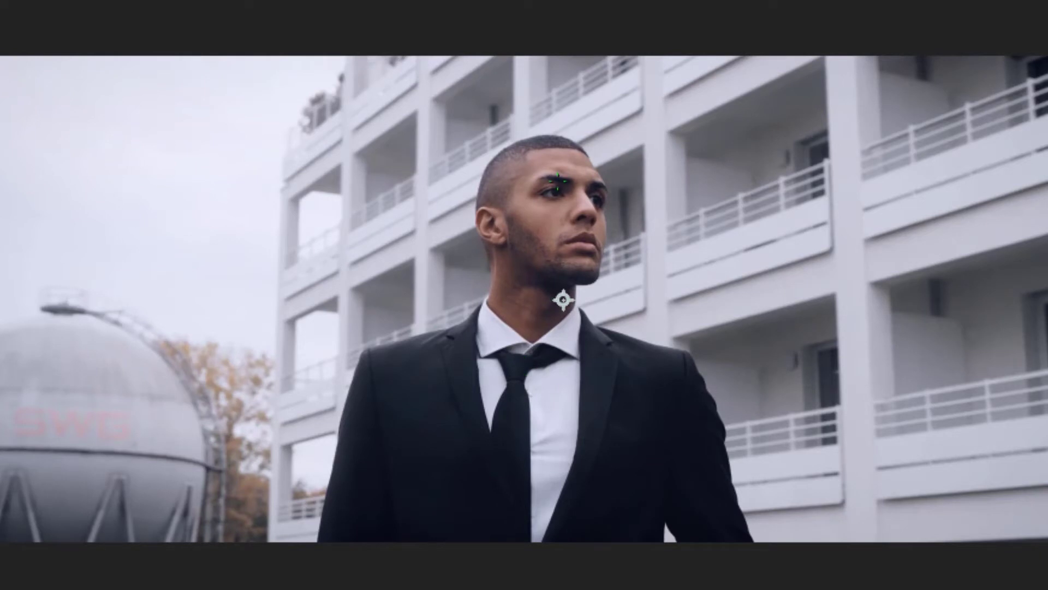
pyautogui.moveTo(558, 183); pyautogui.dragTo(405, 445)
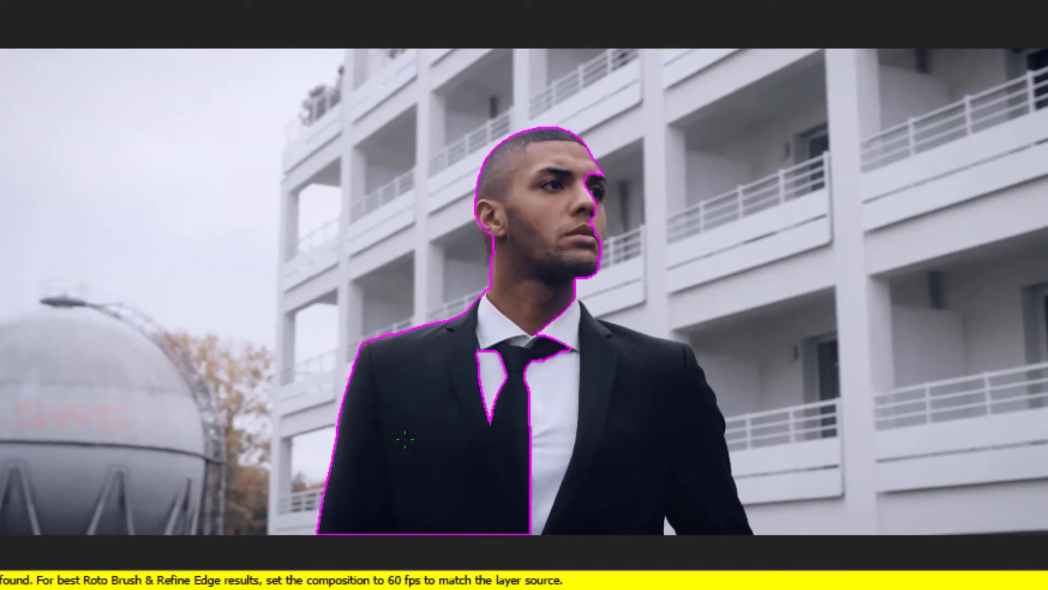
pyautogui.scroll(3, 575, 234)
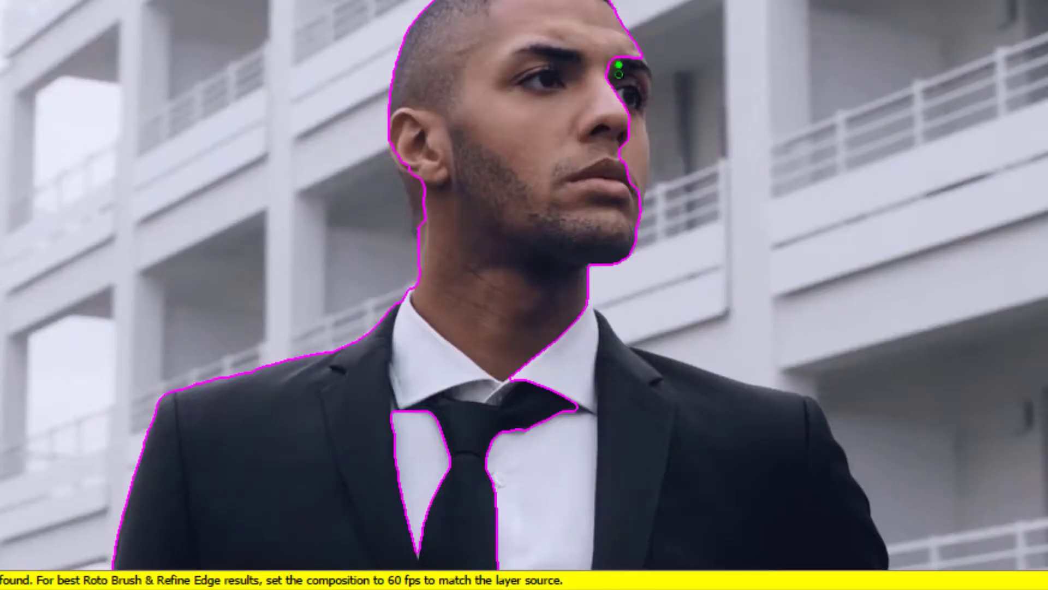
pyautogui.moveTo(619, 66); pyautogui.dragTo(614, 197)
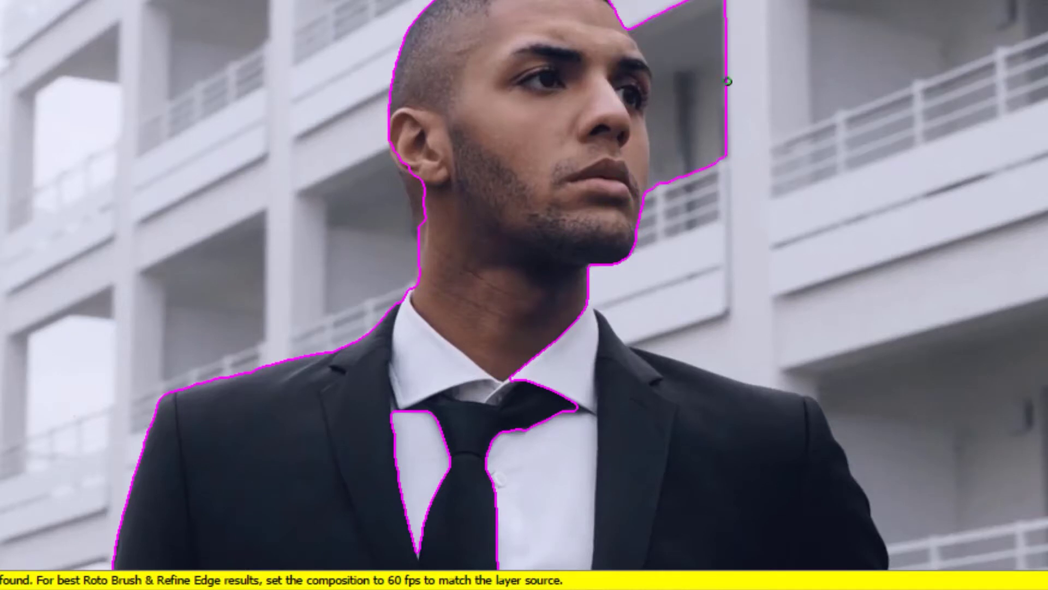
pyautogui.moveTo(714, 63); pyautogui.dragTo(667, 175)
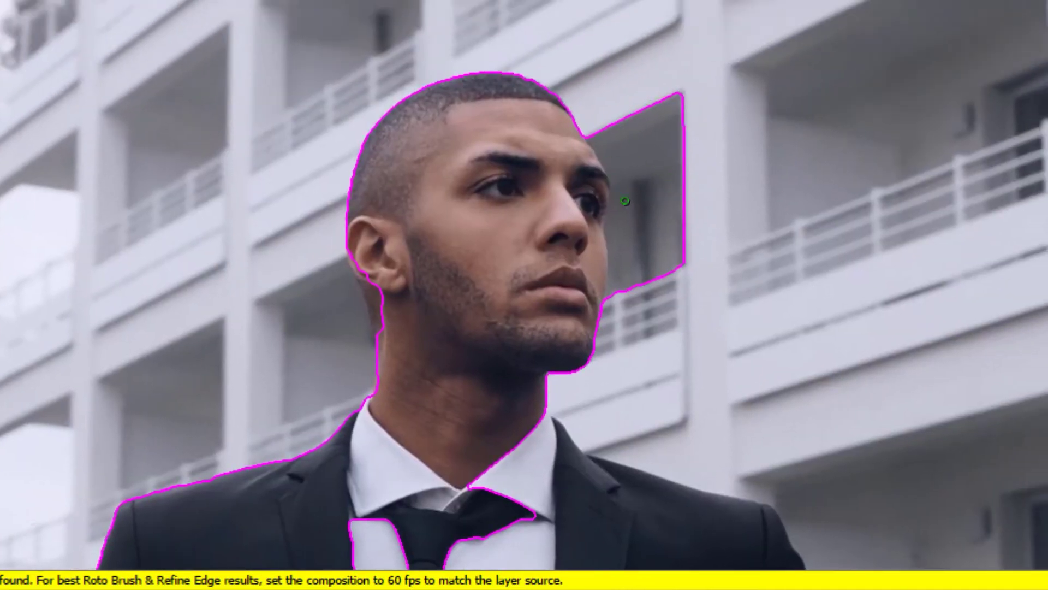
pyautogui.keyDown('alt'); pyautogui.moveTo(631, 119); pyautogui.dragTo(658, 312); pyautogui.keyUp('alt')
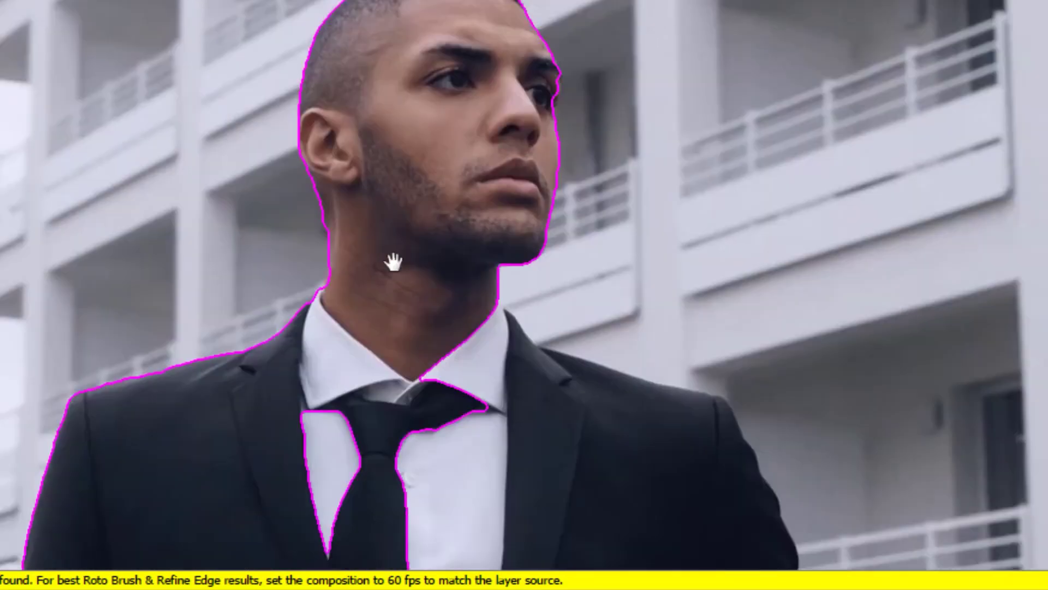
# Add the tie and shirt to the roto matte and remove a stray background bit at the jacket edge.
pyautogui.moveTo(480, 312); pyautogui.dragTo(382, 72)
pyautogui.moveTo(428, 225)
pyautogui.mouseDown()
pyautogui.moveTo(323, 289)
pyautogui.moveTo(252, 409)
pyautogui.mouseUp()
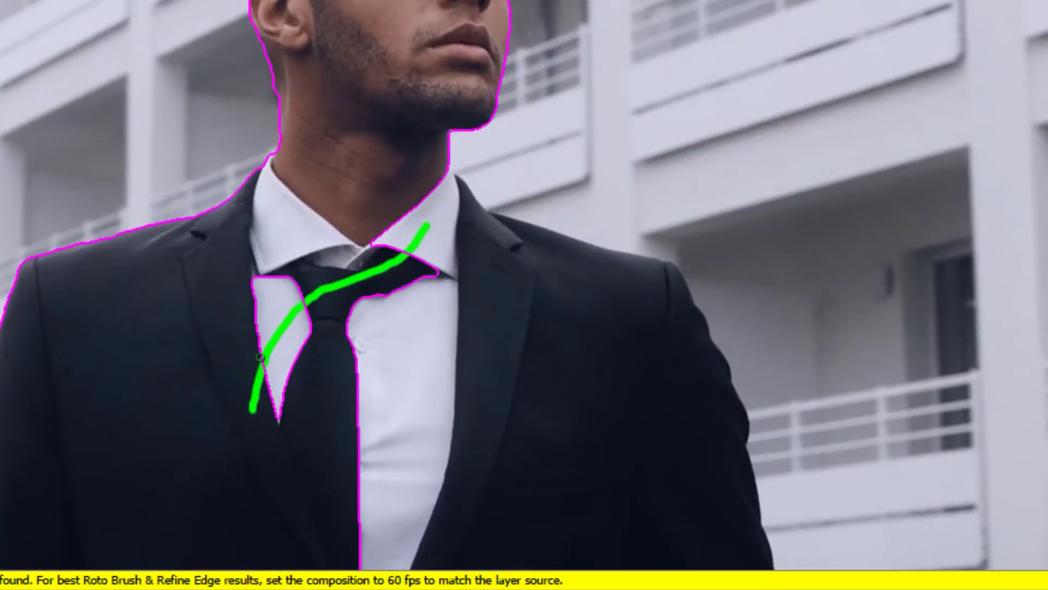
pyautogui.moveTo(358, 287); pyautogui.dragTo(474, 476)
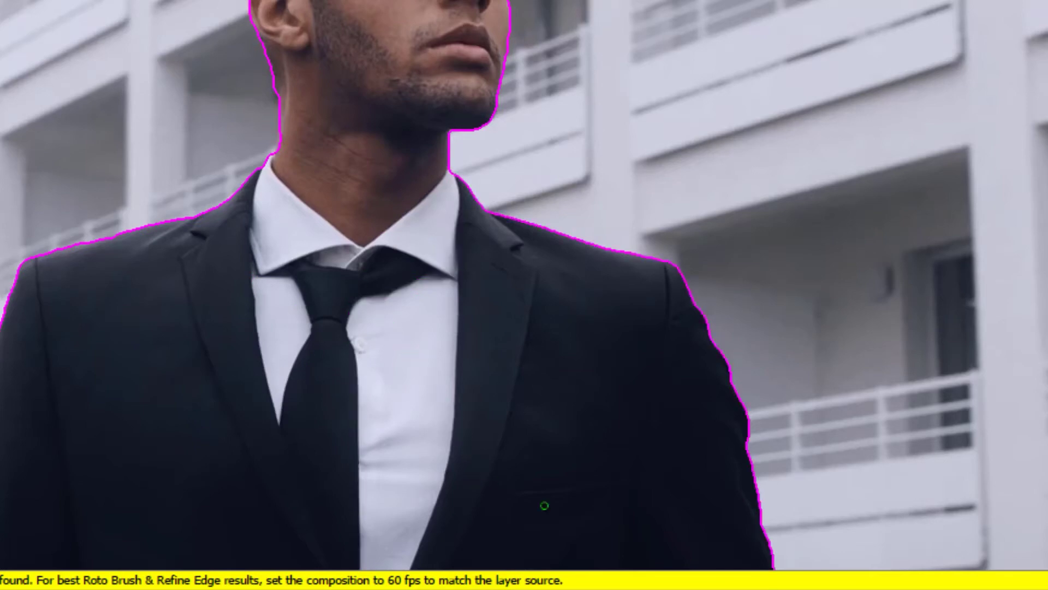
pyautogui.moveTo(545, 502); pyautogui.dragTo(414, 346)
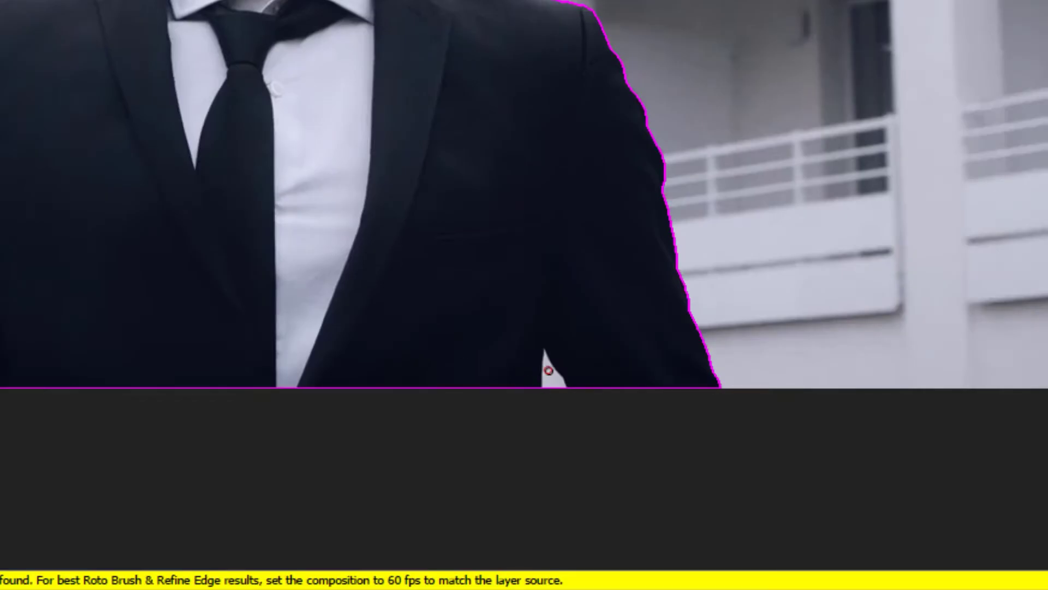
pyautogui.moveTo(548, 371); pyautogui.dragTo(550, 382)
pyautogui.scroll(-1, 495, 311)
pyautogui.scroll(-1, 495, 306)
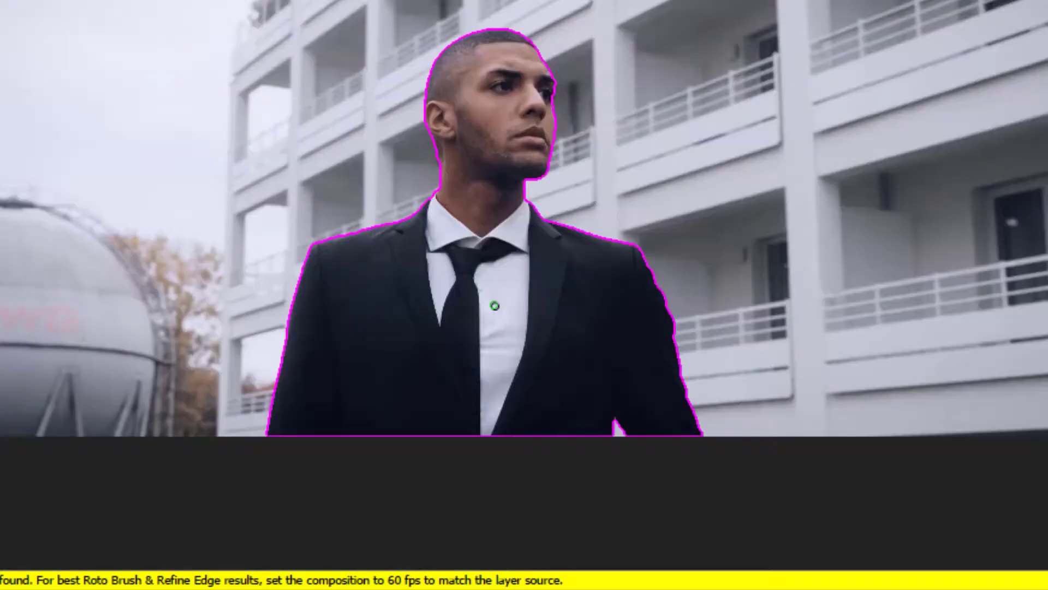
pyautogui.moveTo(461, 168); pyautogui.dragTo(491, 280)
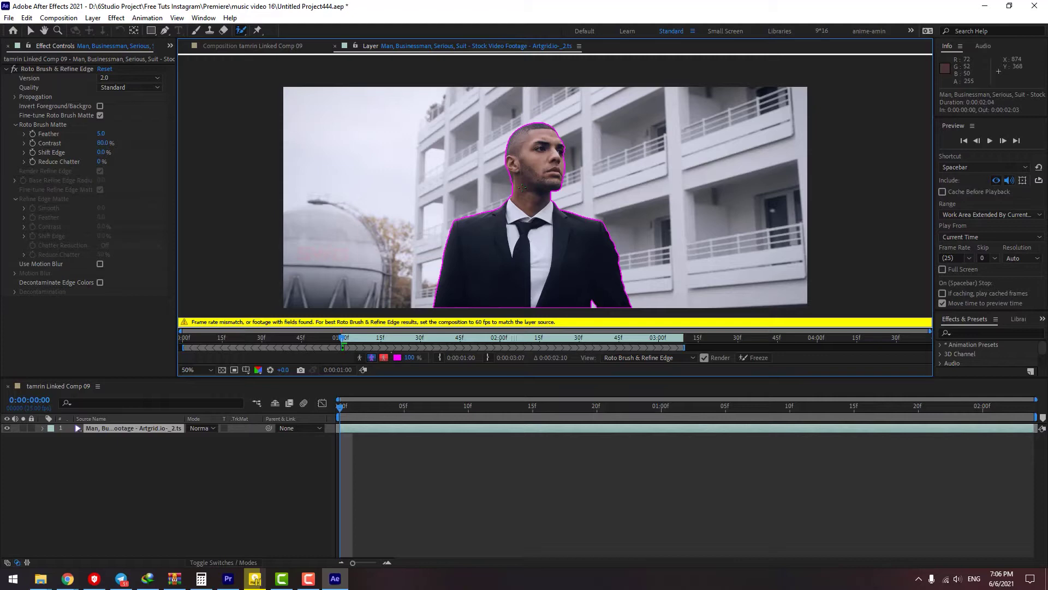
# Play through the clip to propagate the Roto Brush matte, then save the project.
pyautogui.press('space')
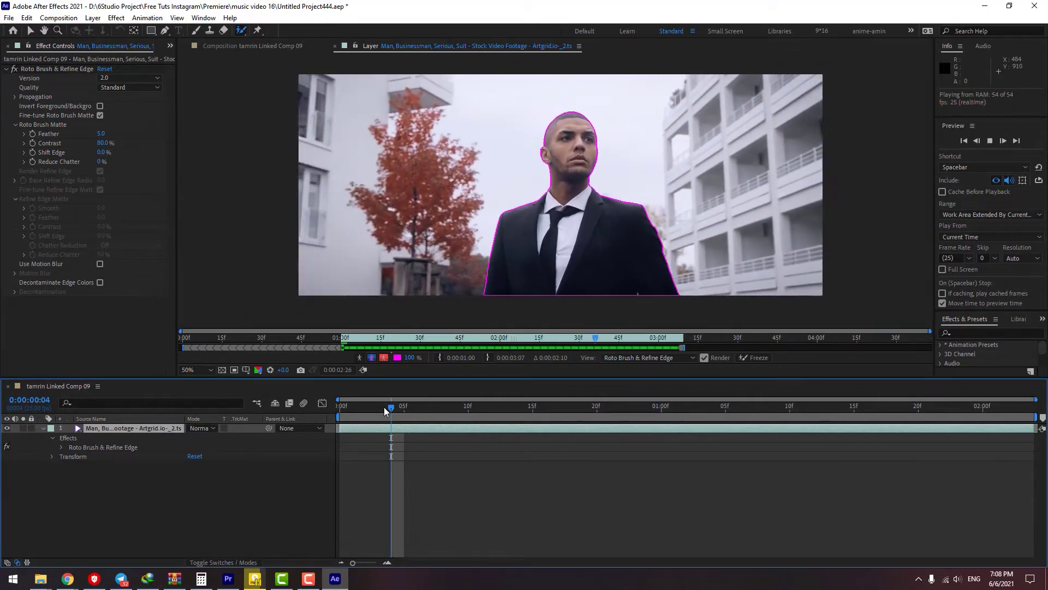
pyautogui.press('space')
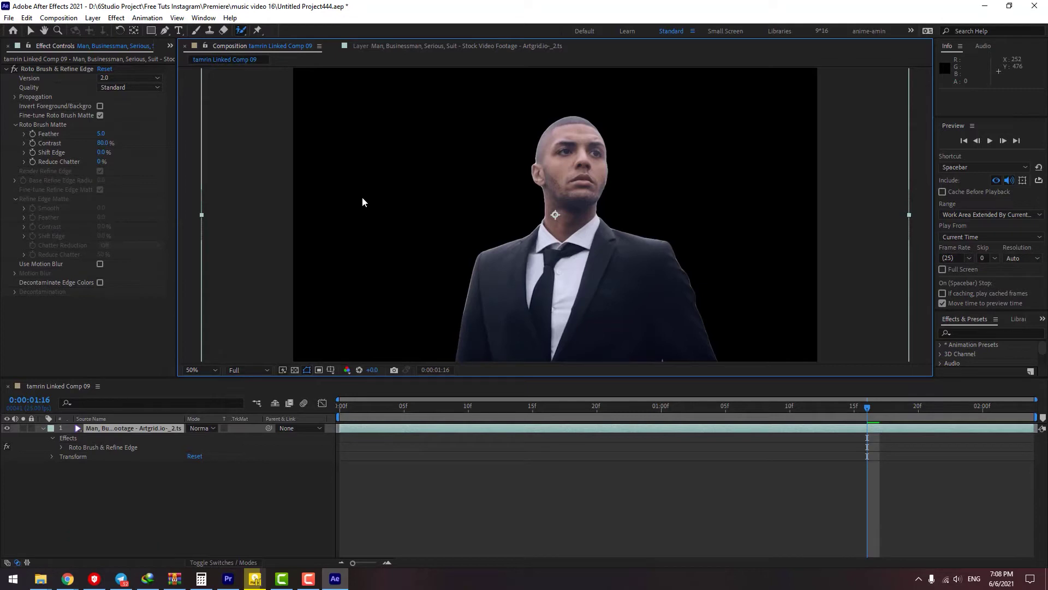
pyautogui.hotkey('ctrl', 's')
# Back in Premiere Pro, play the sequence to preview the cut-out man over the building footage.
pyautogui.click(228, 578)
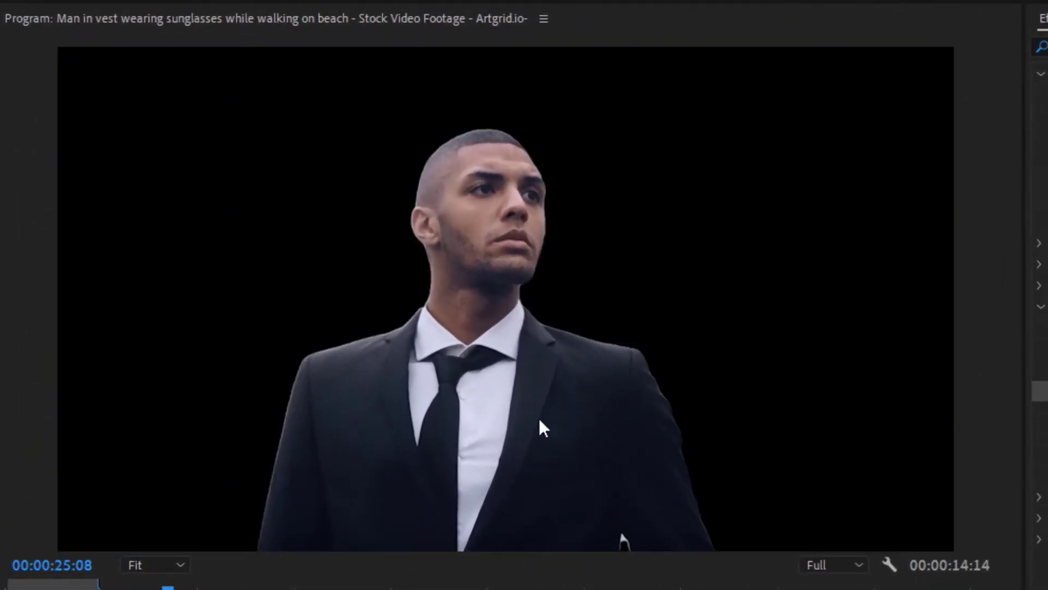
pyautogui.press('space')
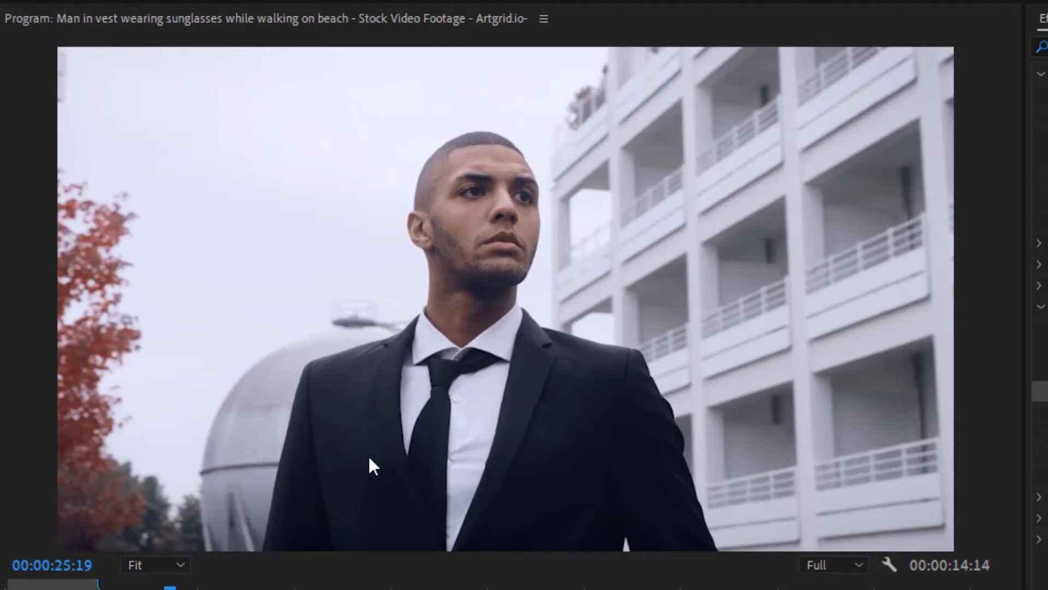
pyautogui.click(1040, 48)
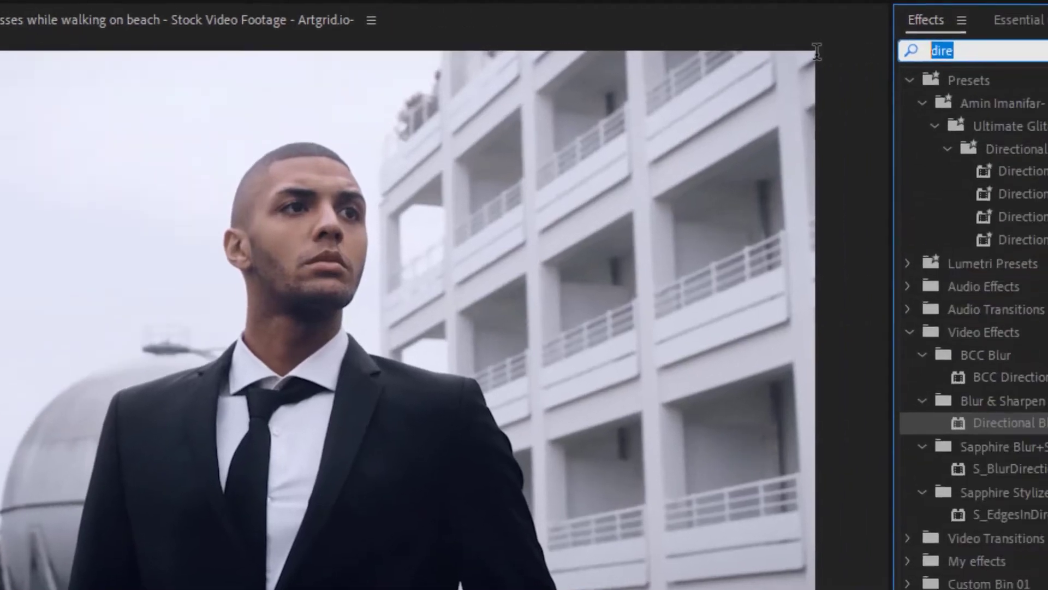
# Apply Offset to the cut-out clip and keyframe Shift Center X from 960 at 24:19 to -15000 at 26:14.
pyautogui.write('off')
pyautogui.moveTo(418, 291); pyautogui.dragTo(415, 393)
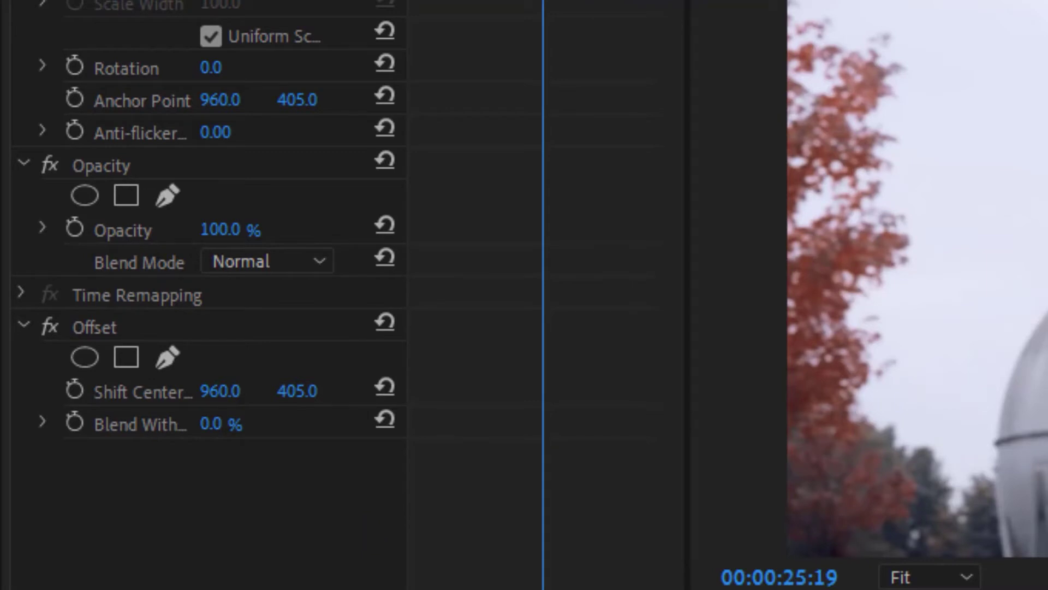
pyautogui.hotkey('shift', 'Left')
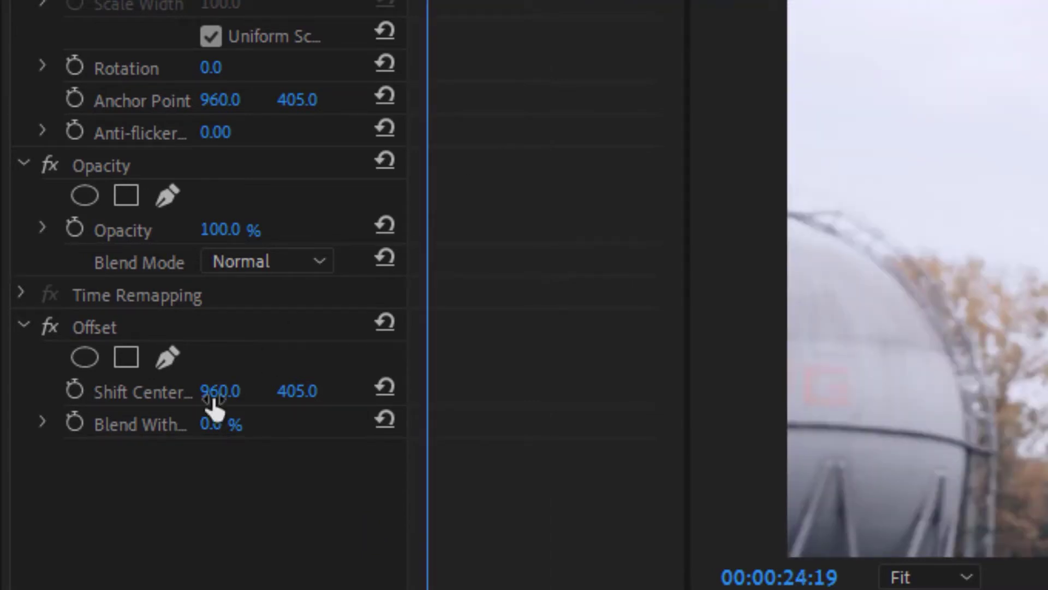
pyautogui.click(75, 390)
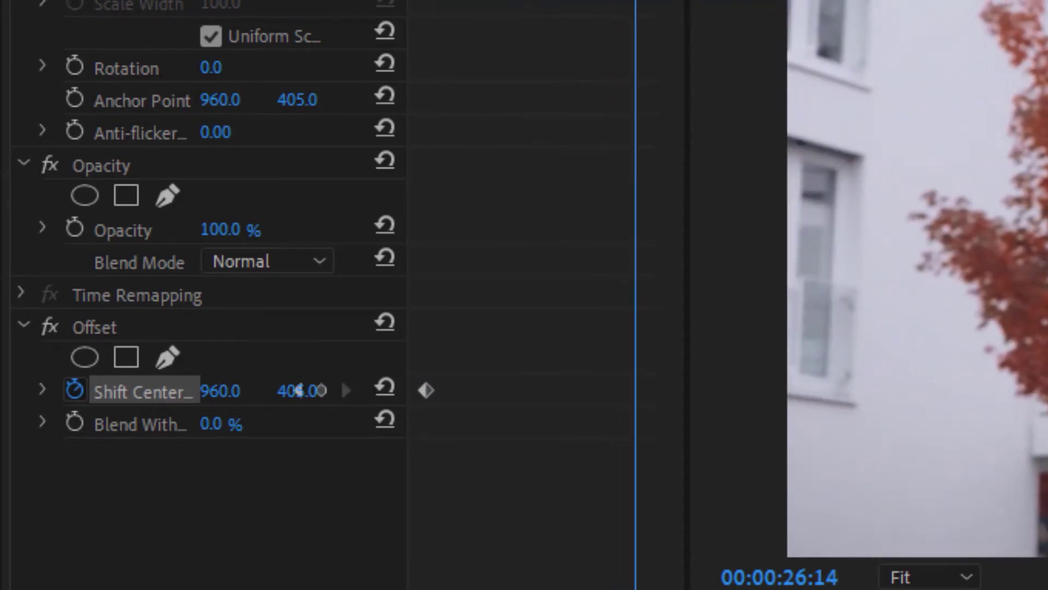
pyautogui.click(217, 391)
pyautogui.write('-')
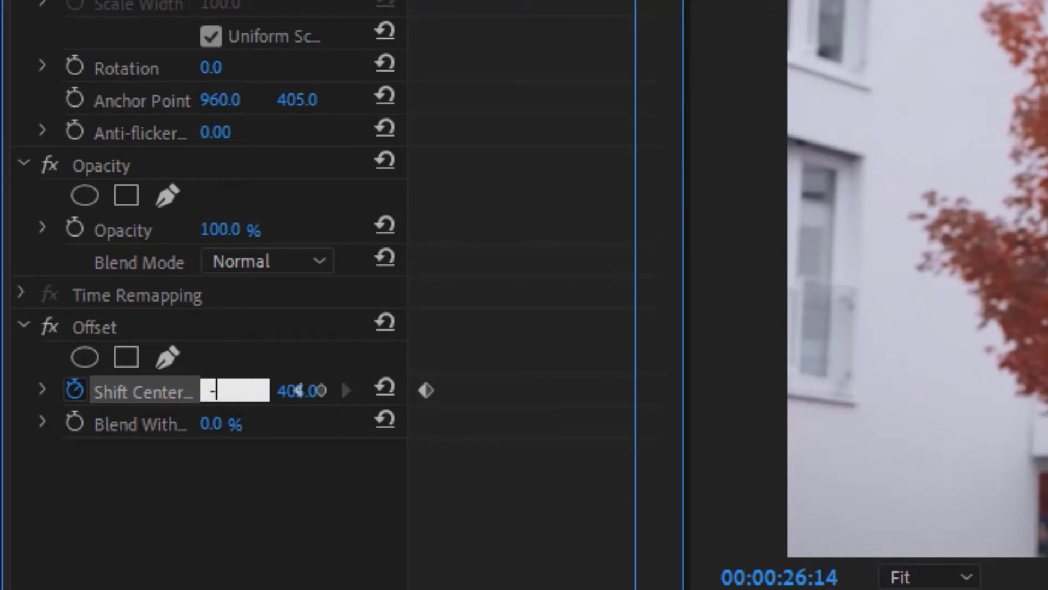
pyautogui.write('15000')
pyautogui.press('Return')
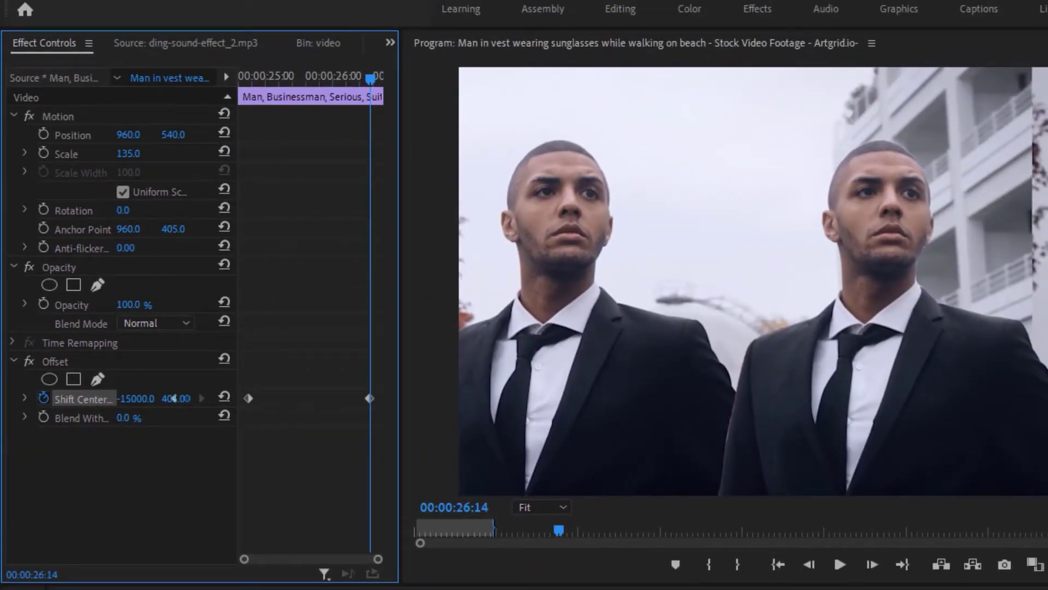
# Adjust the ending Shift Center X to about -14402 and replay the background slide.
pyautogui.moveTo(137, 400)
pyautogui.mouseDown()
pyautogui.moveTo(164, 401)
pyautogui.moveTo(145, 399)
pyautogui.mouseUp()
pyautogui.moveTo(174, 399); pyautogui.dragTo(173, 398)
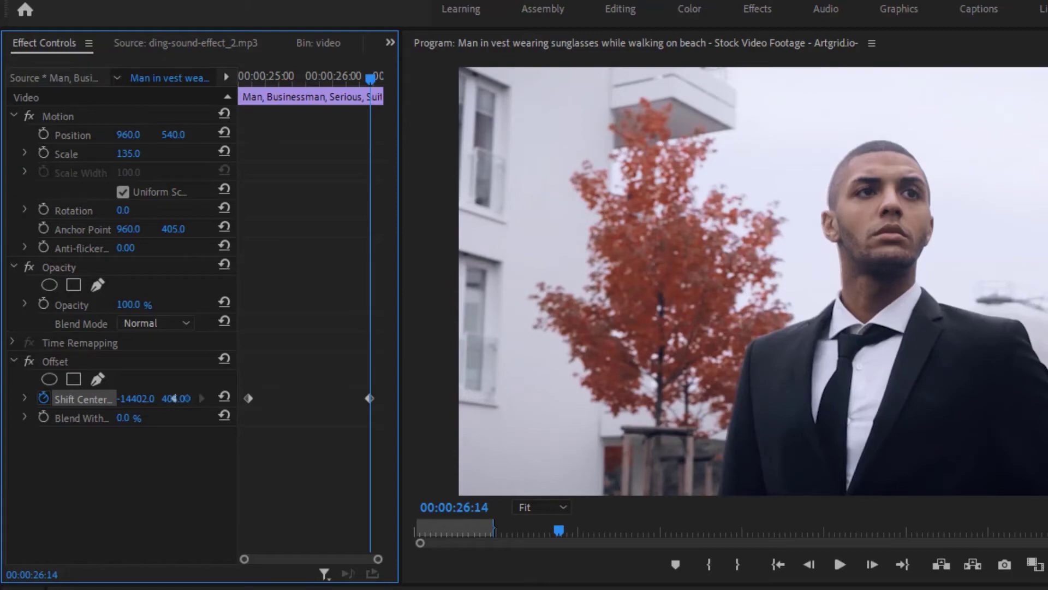
pyautogui.press('space')
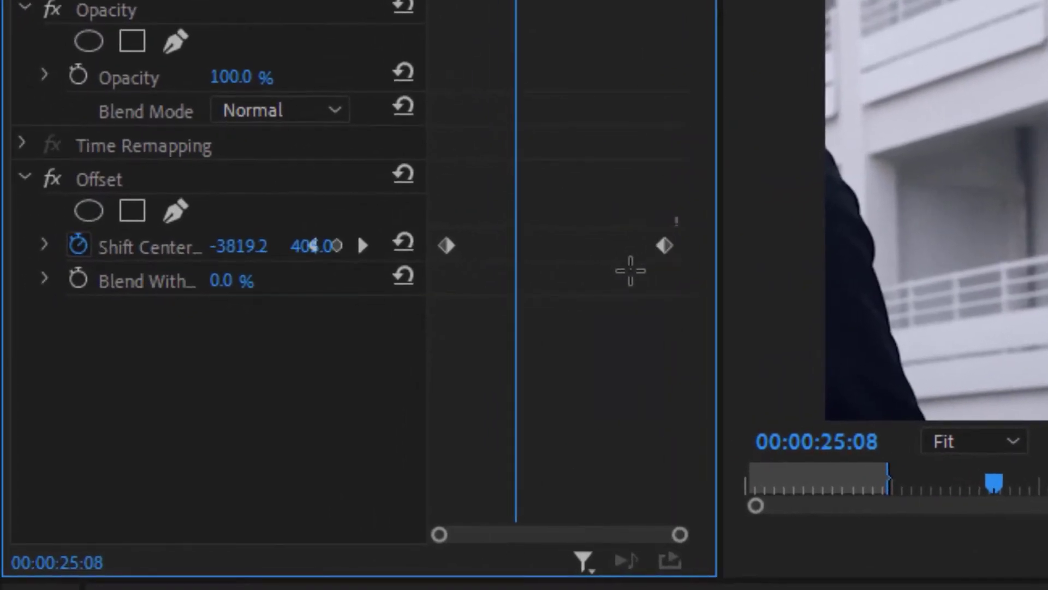
# Set both Shift Center keyframes to Bezier temporal interpolation.
pyautogui.moveTo(678, 218)
pyautogui.mouseDown()
pyautogui.moveTo(453, 282)
pyautogui.moveTo(433, 278)
pyautogui.mouseUp()
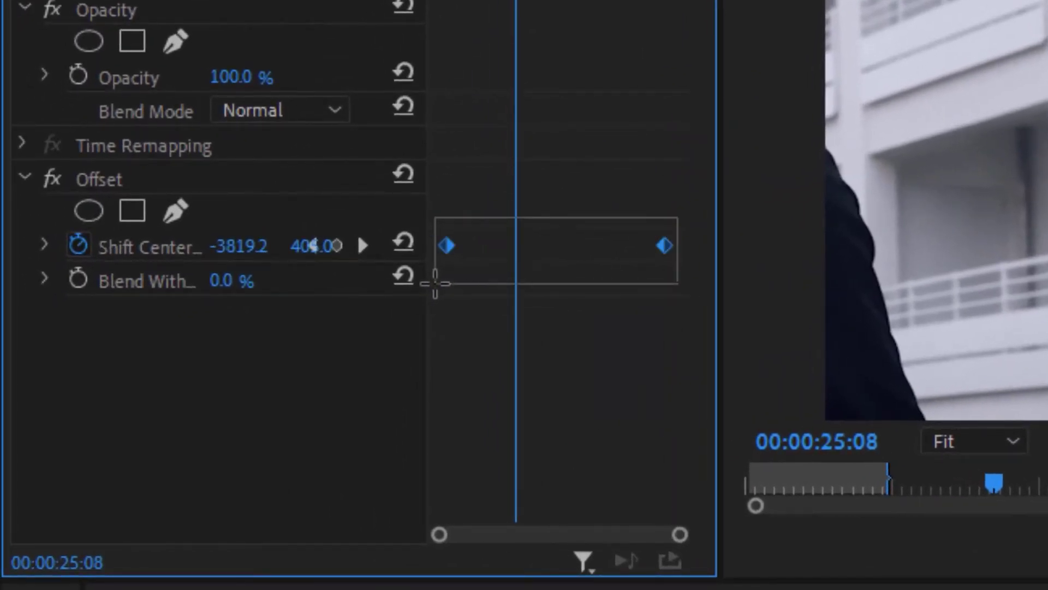
pyautogui.rightClick(665, 249)
pyautogui.moveTo(918, 511)
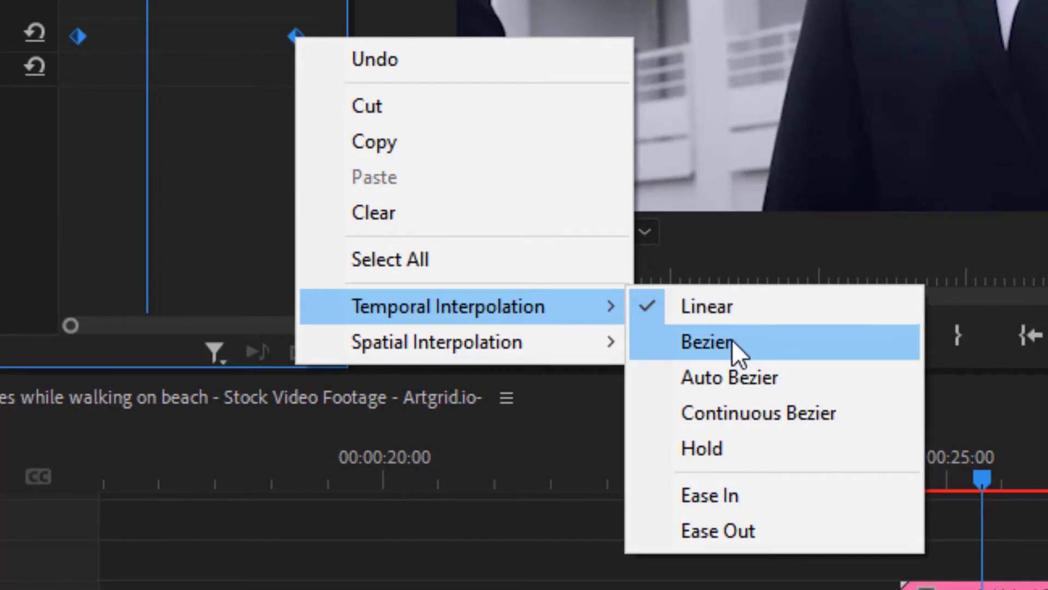
pyautogui.click(734, 342)
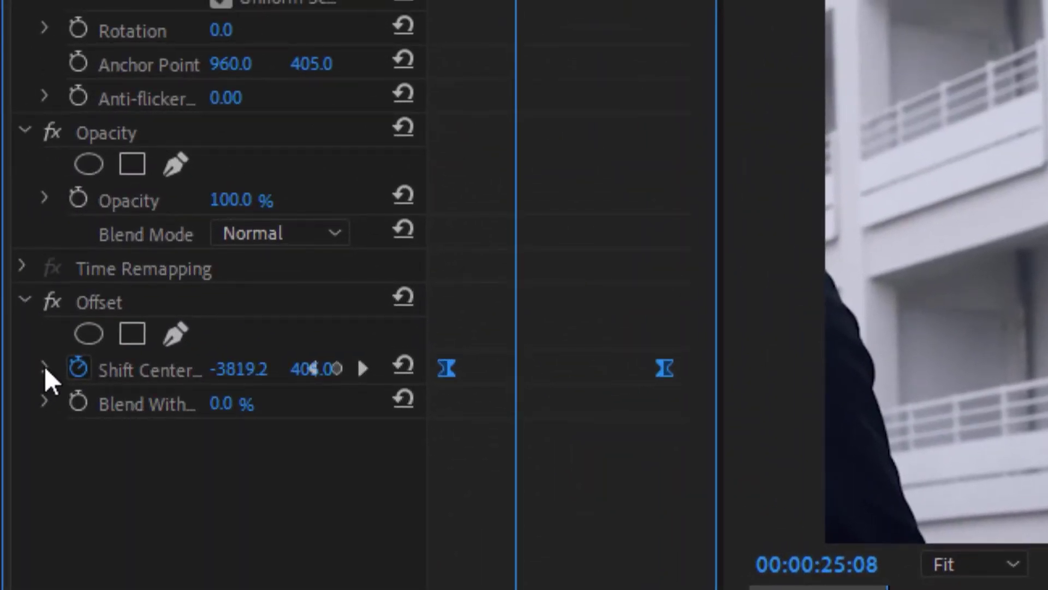
# Drag both keyframes' Shift Center velocity handles inward to form a sharp mid-slide speed peak.
pyautogui.click(45, 367)
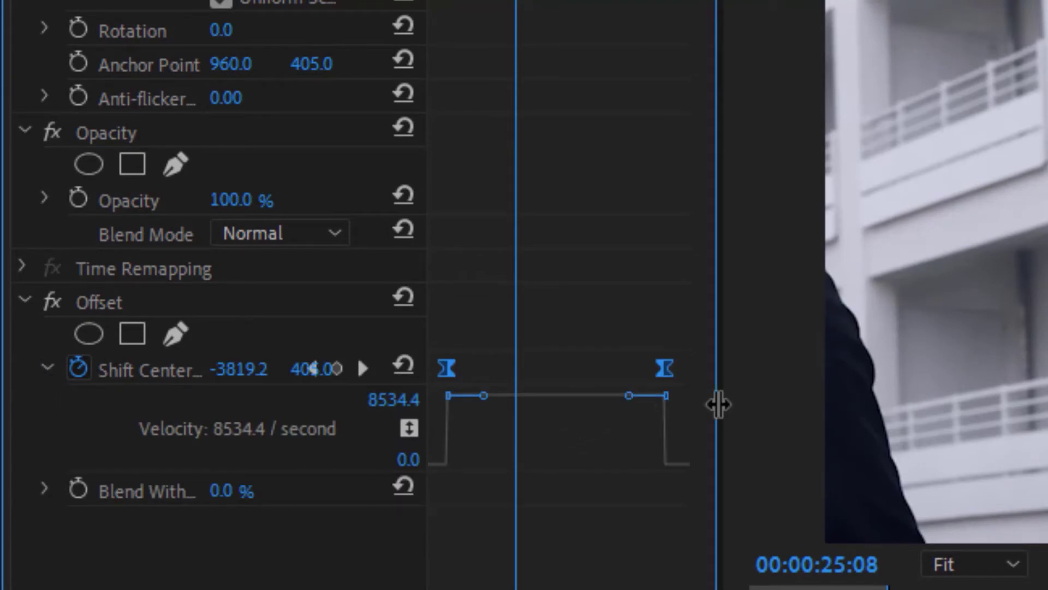
pyautogui.moveTo(719, 404); pyautogui.dragTo(969, 425)
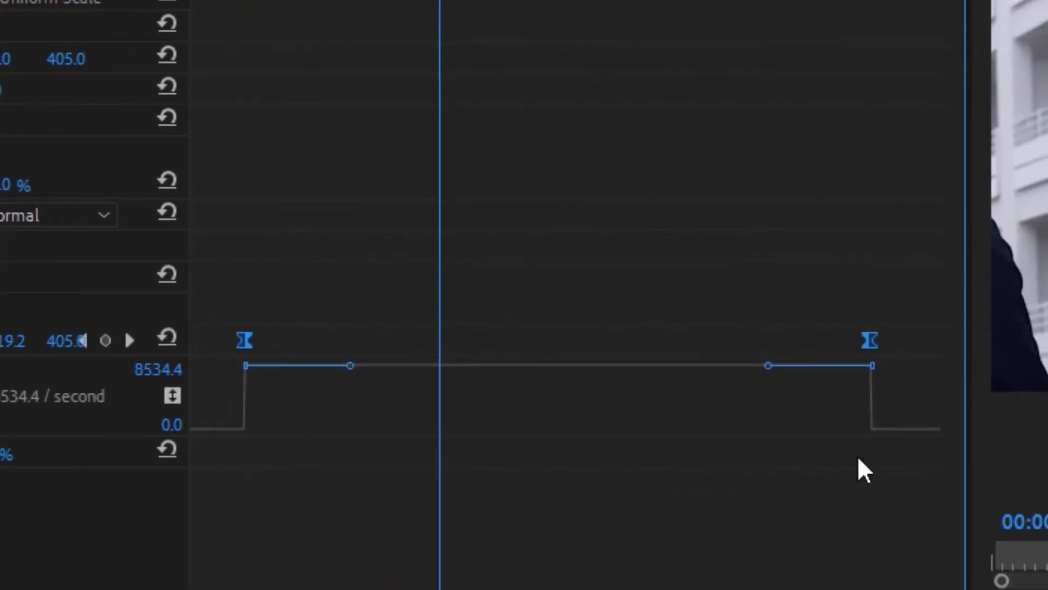
pyautogui.moveTo(770, 365)
pyautogui.mouseDown()
pyautogui.moveTo(611, 382)
pyautogui.moveTo(544, 458)
pyautogui.moveTo(513, 455)
pyautogui.mouseUp()
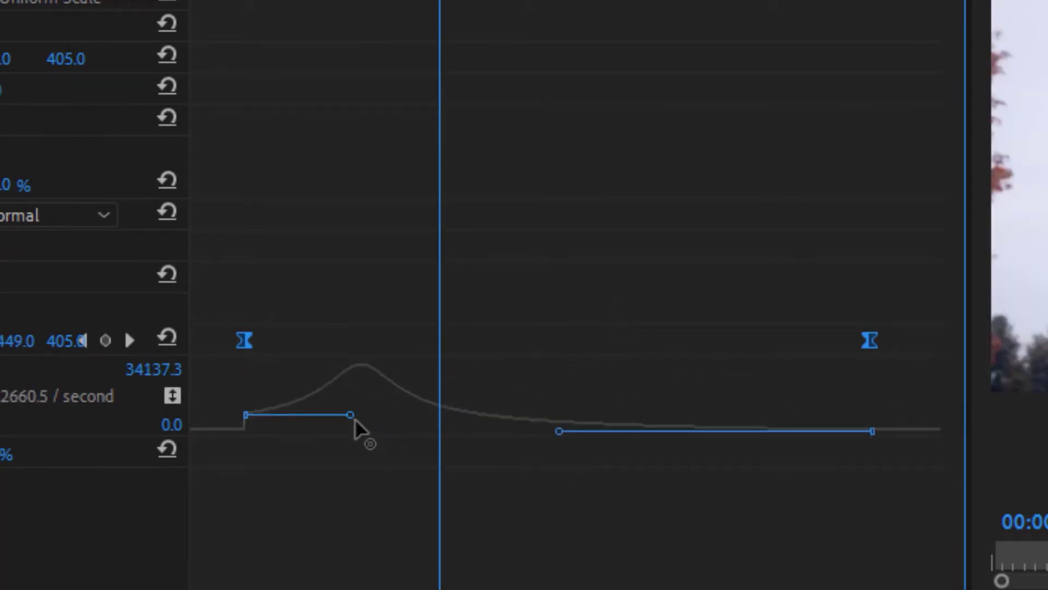
pyautogui.moveTo(355, 420)
pyautogui.mouseDown()
pyautogui.moveTo(577, 440)
pyautogui.moveTo(551, 439)
pyautogui.mouseUp()
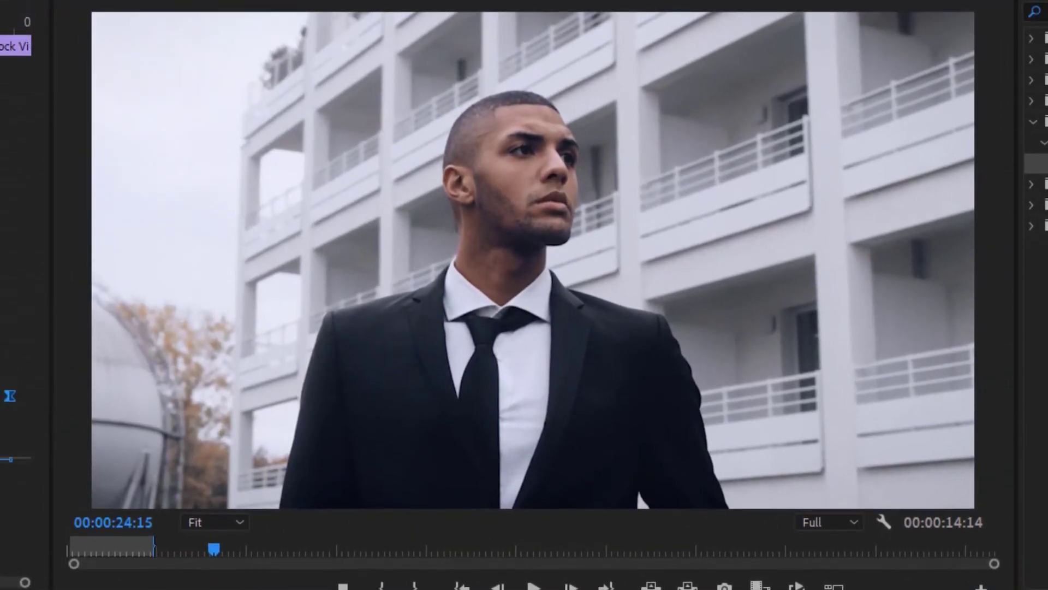
pyautogui.press('space')
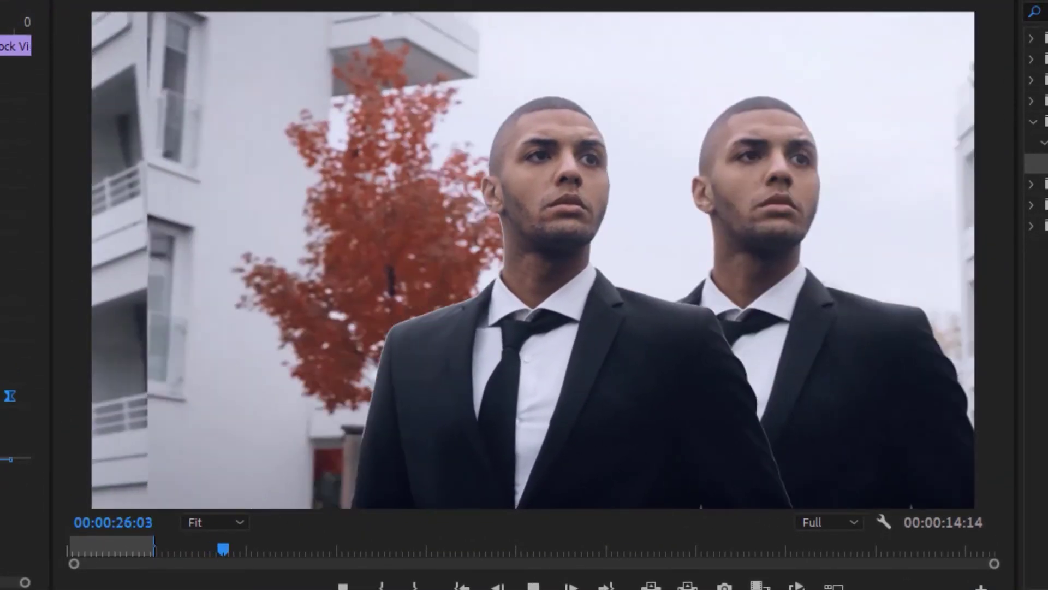
pyautogui.press('space')
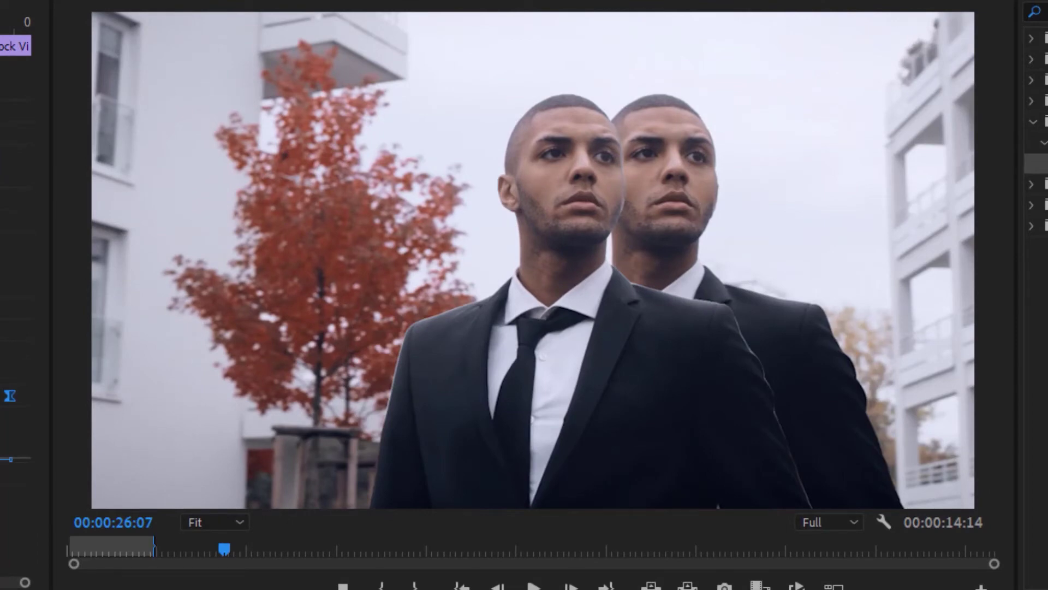
pyautogui.press('j')
pyautogui.press('j')
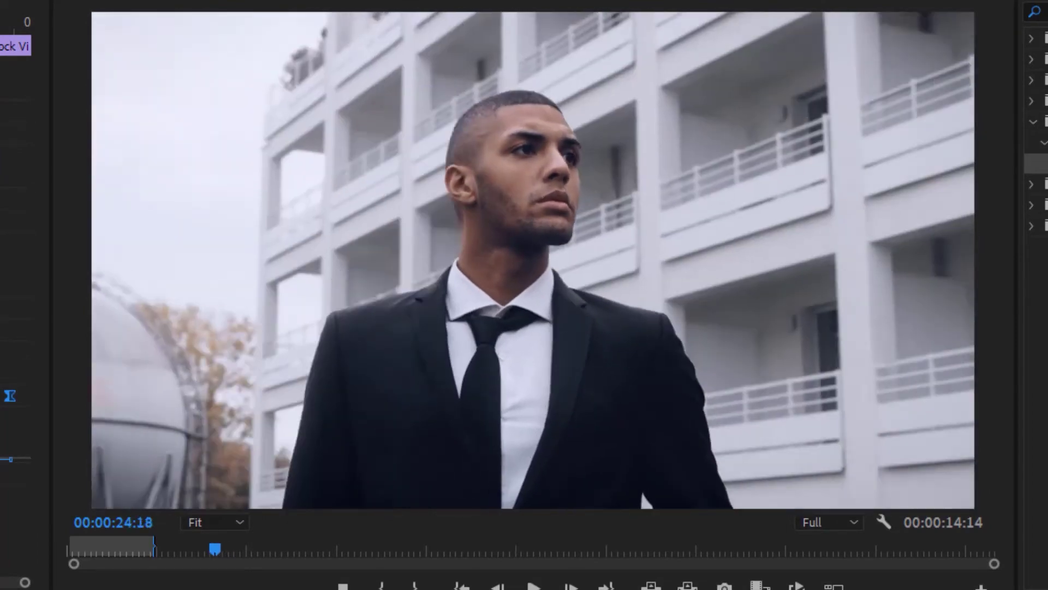
pyautogui.press('l')
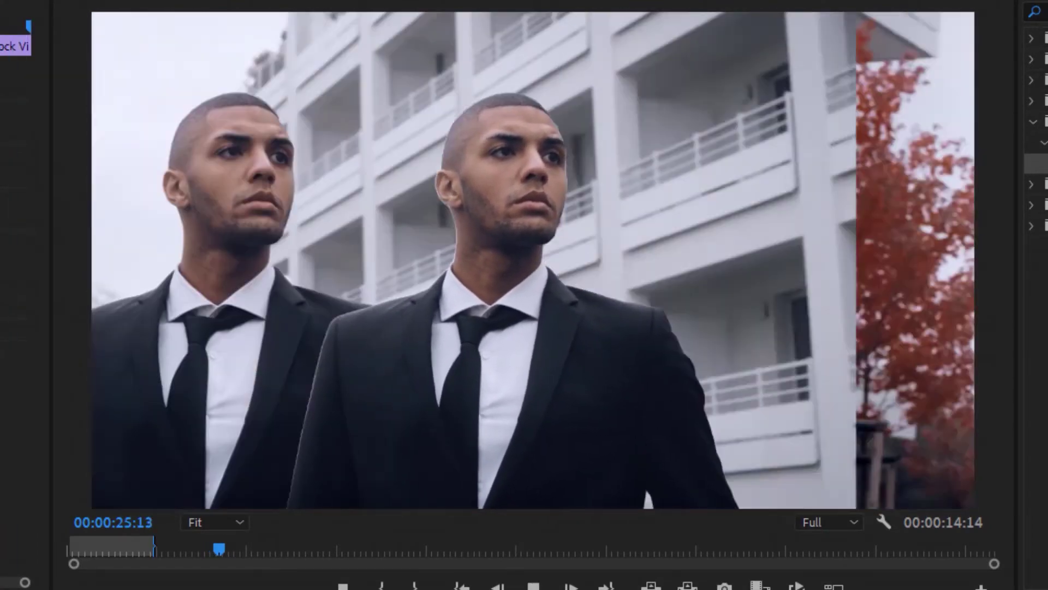
pyautogui.press('space')
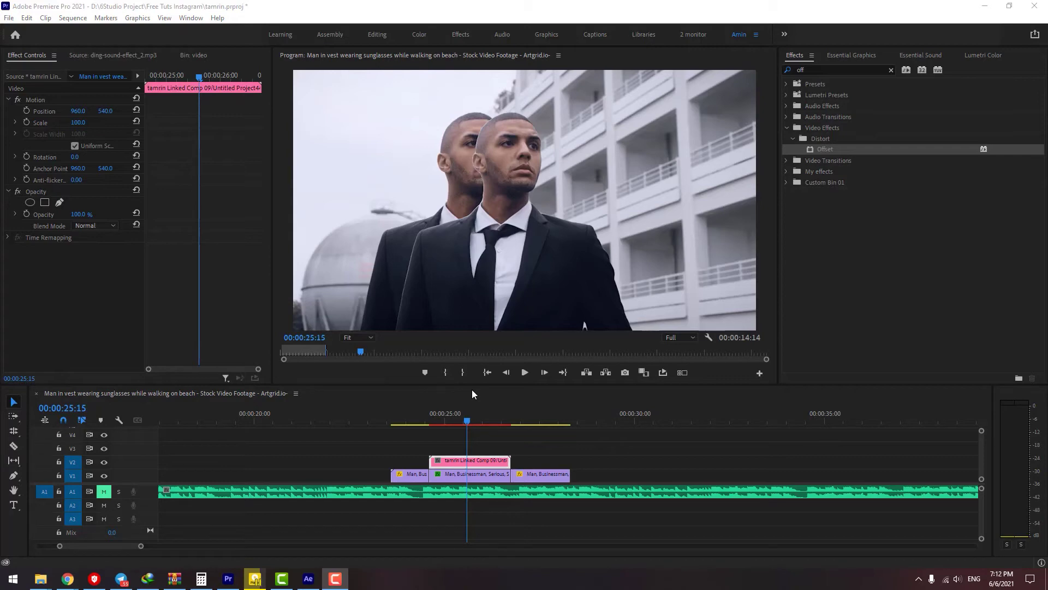
# Apply Directional Blur to the middle businessman clip with blur length 47 and direction 86°.
pyautogui.doubleClick(801, 70)
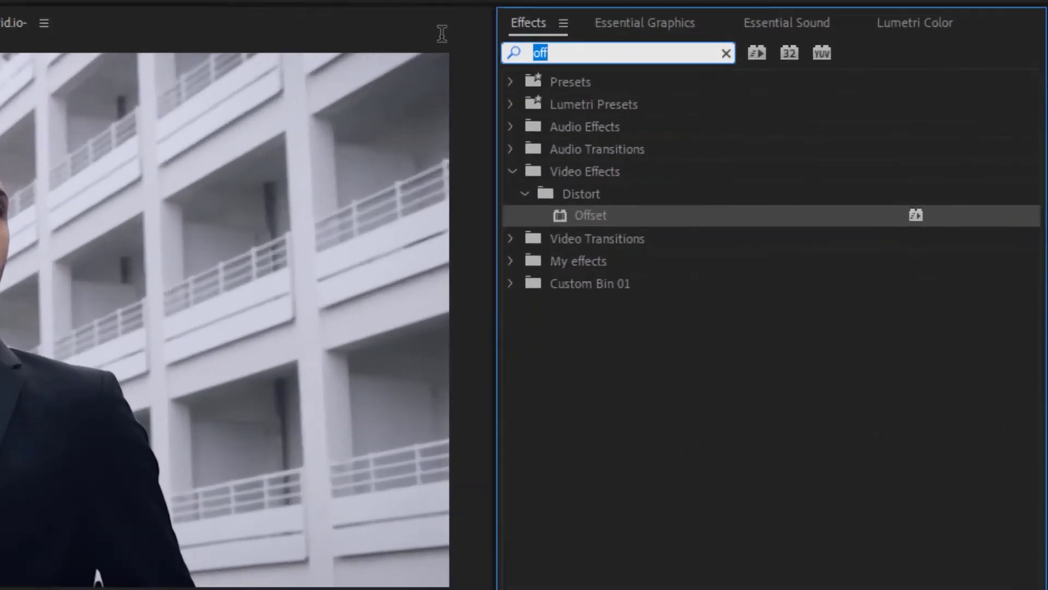
pyautogui.write('dire')
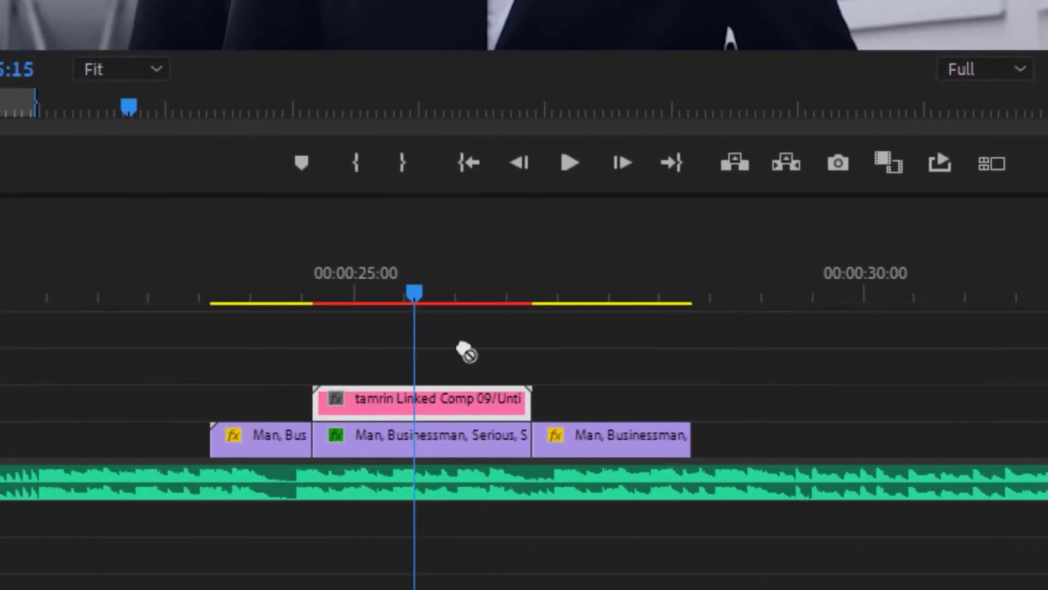
pyautogui.moveTo(467, 352); pyautogui.dragTo(408, 449)
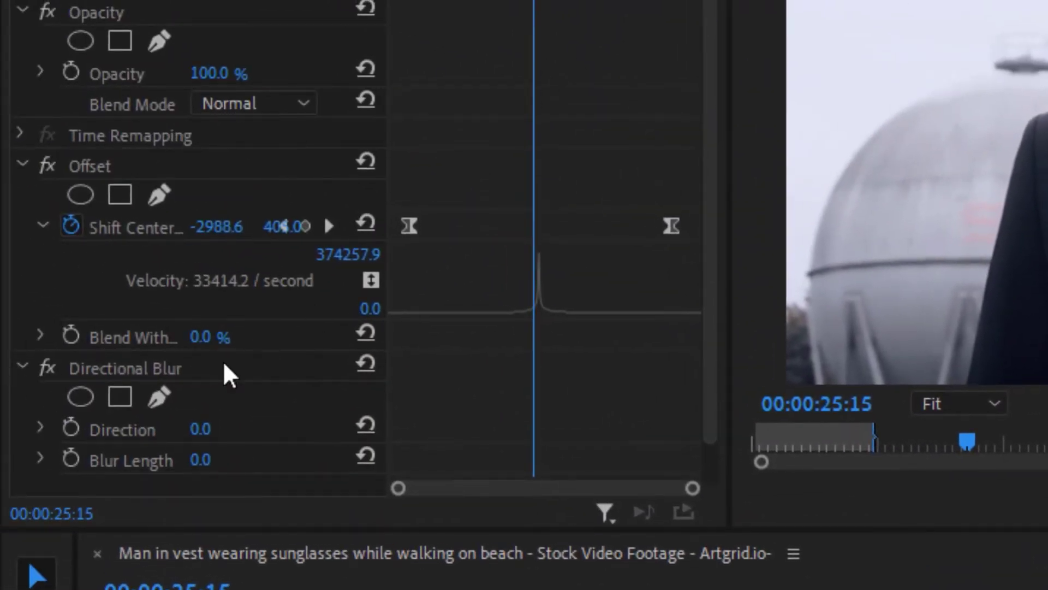
pyautogui.scroll(-2, 225, 365)
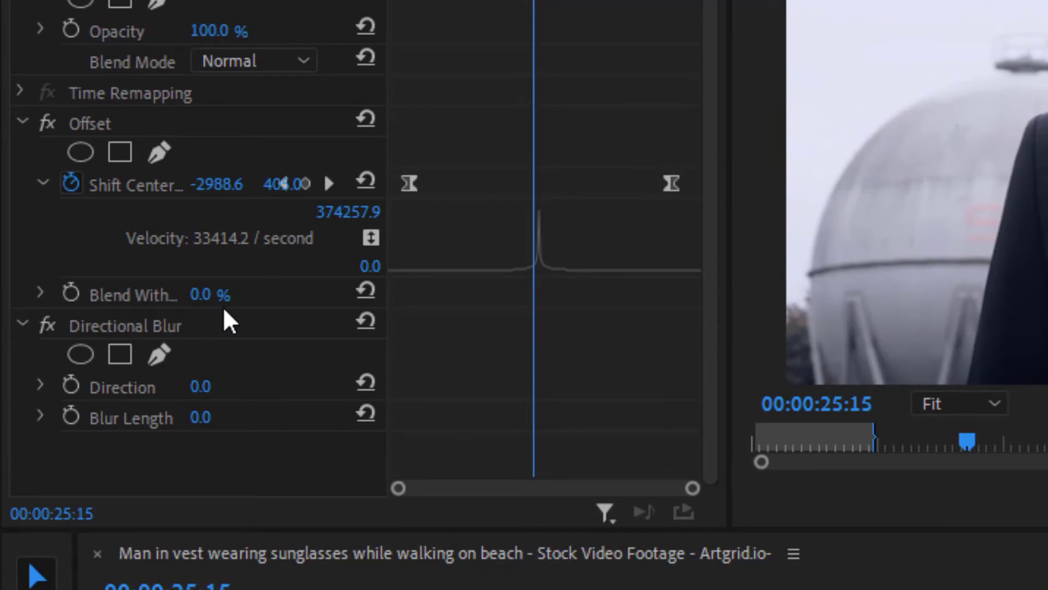
pyautogui.moveTo(207, 417)
pyautogui.mouseDown()
pyautogui.moveTo(200, 427)
pyautogui.moveTo(225, 417)
pyautogui.mouseUp()
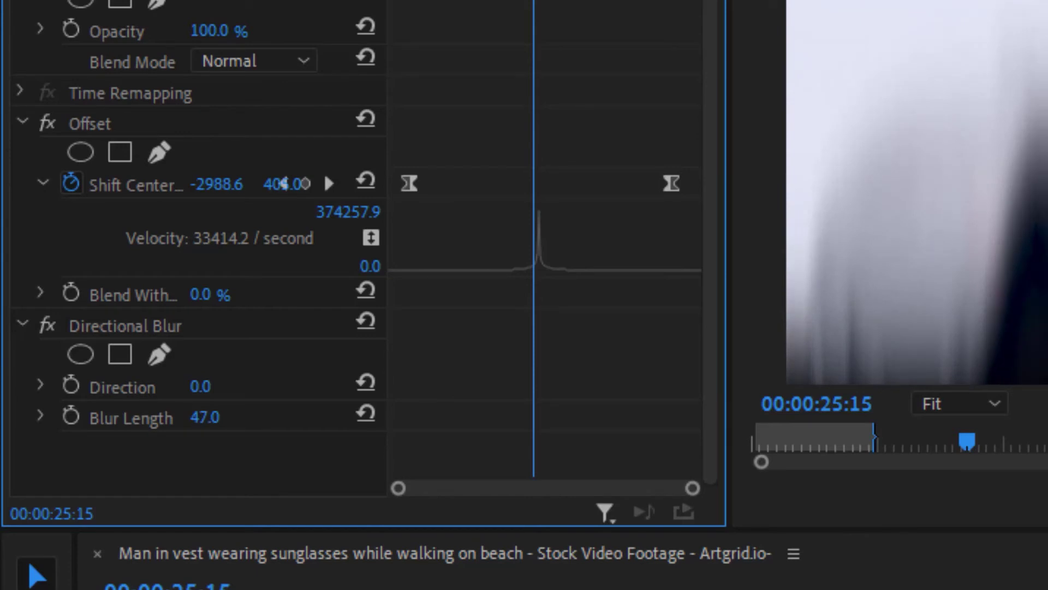
pyautogui.moveTo(195, 384); pyautogui.dragTo(242, 385)
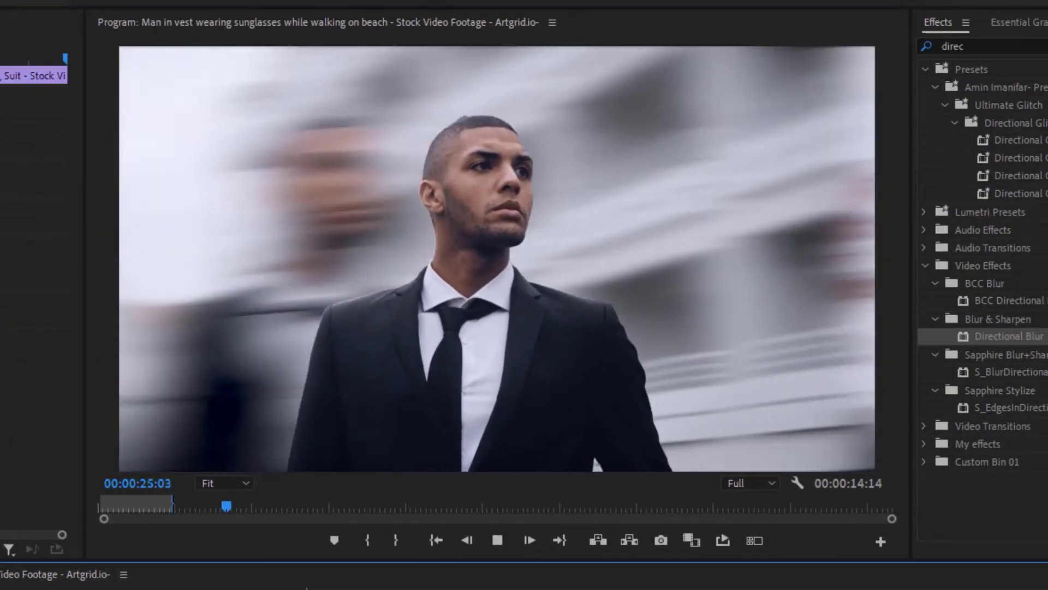
pyautogui.press('space')
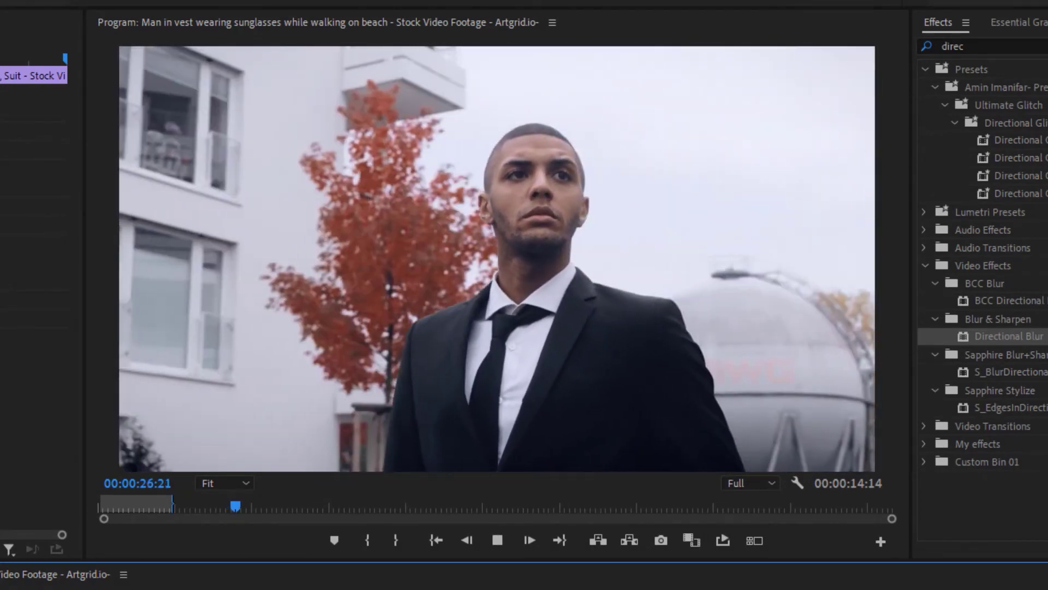
pyautogui.press('space')
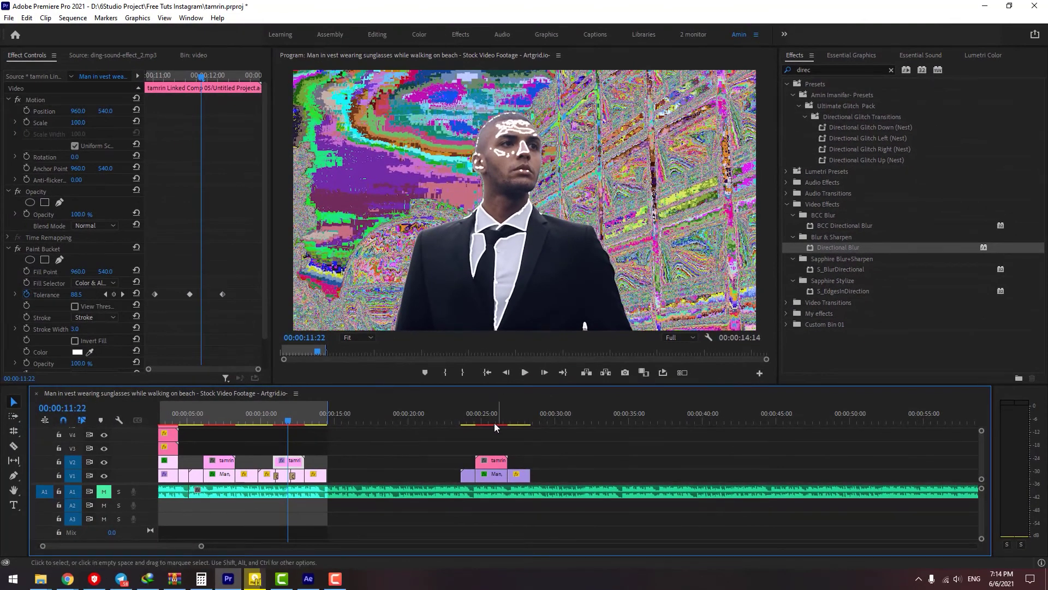
# Move the playhead from the suited-man transition to the cloned-men beach shot near 00:00:03:05.
pyautogui.click(493, 424)
pyautogui.moveTo(187, 546); pyautogui.dragTo(152, 550)
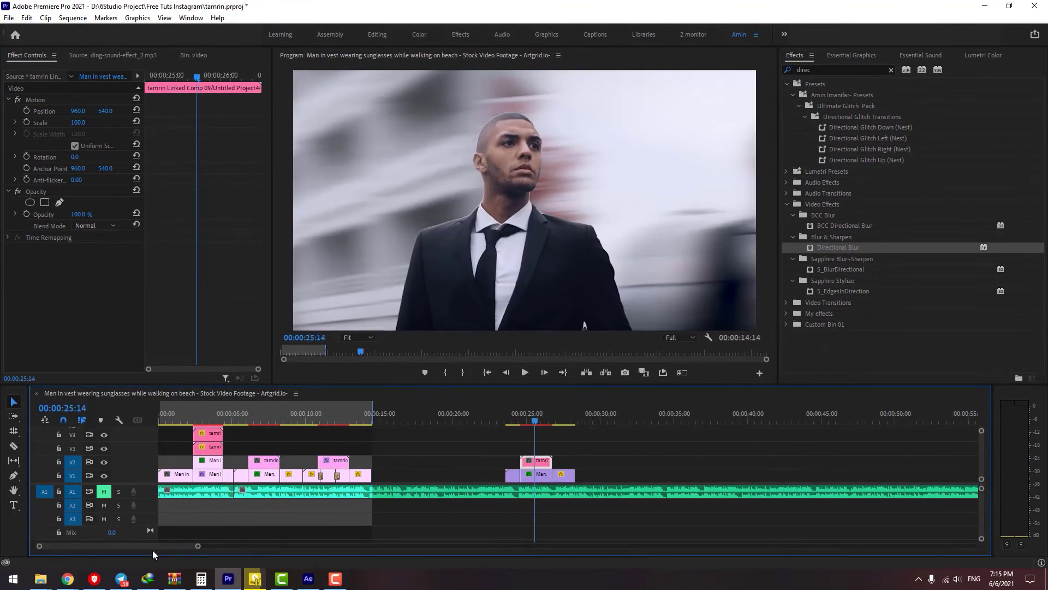
pyautogui.click(206, 417)
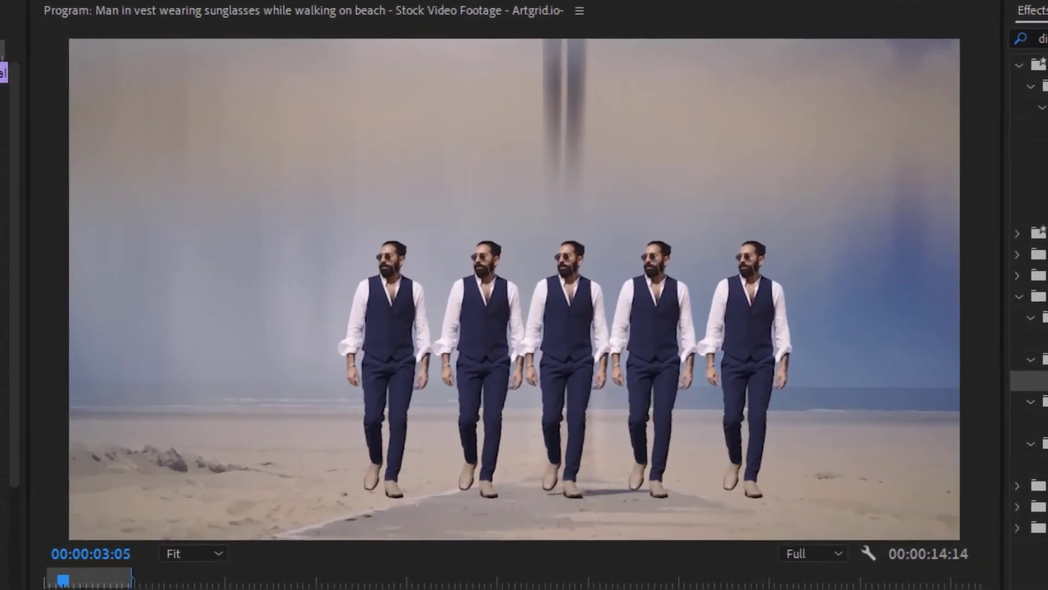
# Step frame by frame back and forth to compare the cloned men's positions.
pyautogui.press('Left')
pyautogui.press('Left')
pyautogui.press('Left')
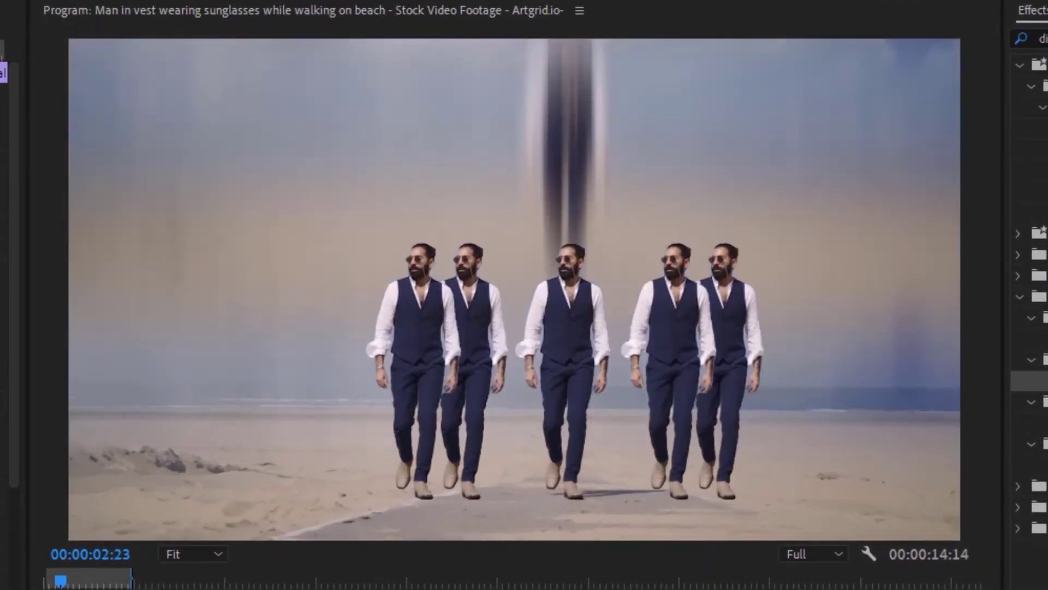
pyautogui.press('Left')
pyautogui.press('Left')
pyautogui.press('Left')
pyautogui.press('Left')
pyautogui.press('Left')
pyautogui.press('Right')
pyautogui.press('Right')
pyautogui.press('Right')
pyautogui.press('Right')
pyautogui.press('Right')
pyautogui.press('Right')
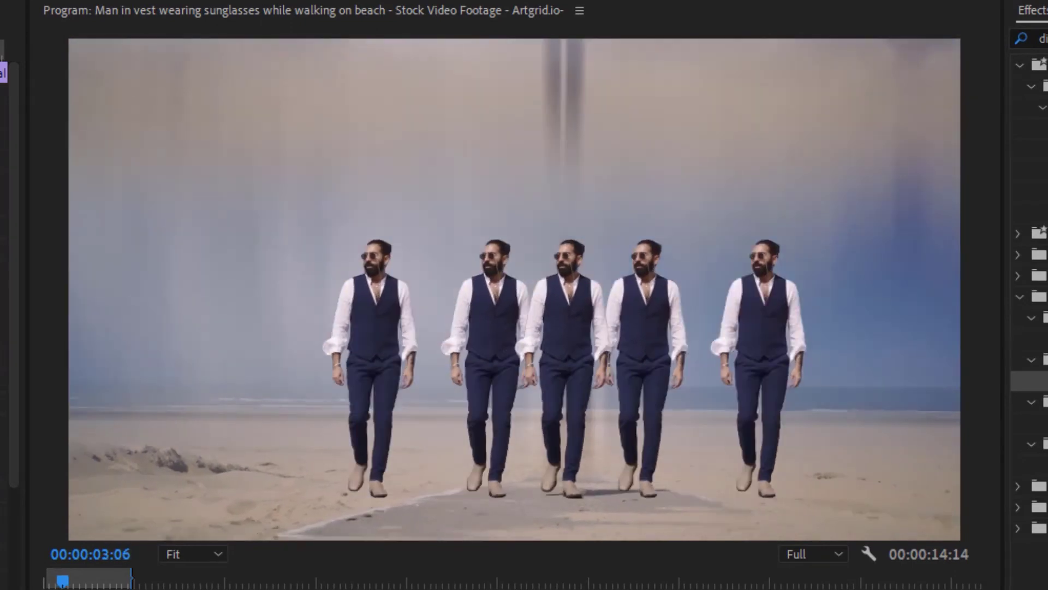
pyautogui.press('Right')
pyautogui.press('Right')
pyautogui.press('Right')
pyautogui.press('Left')
pyautogui.press('Left')
pyautogui.press('Left')
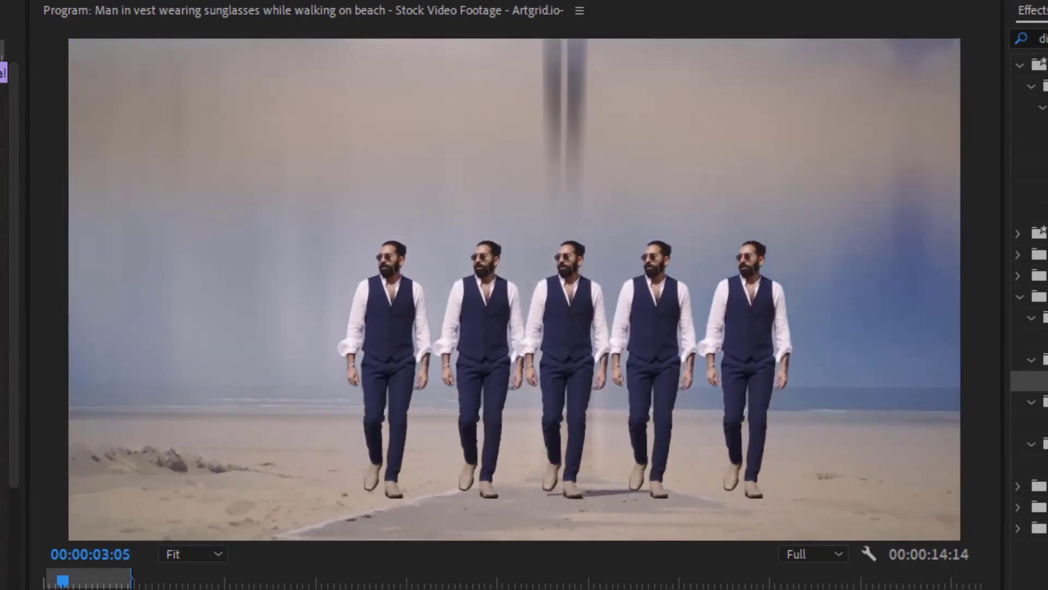
pyautogui.press('Left')
pyautogui.press('Left')
pyautogui.press('Left')
pyautogui.press('Right')
pyautogui.press('Right')
pyautogui.press('Right')
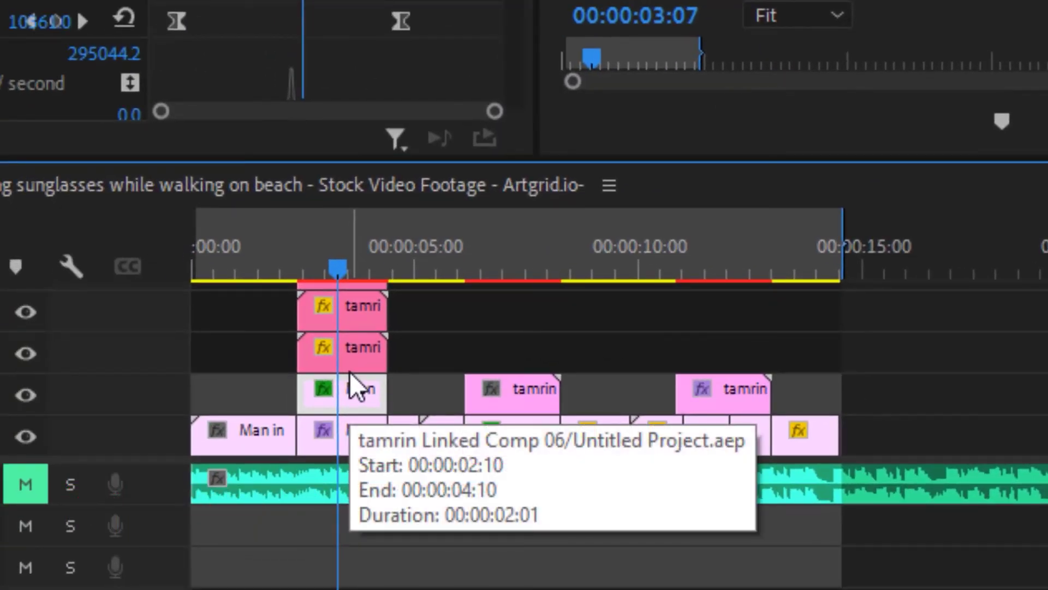
# Enlarge the timeline to reveal five stacked 'tamrin Linked Comp' clips spanning 00:00:02:10 to 00:00:04:10.
pyautogui.moveTo(435, 160); pyautogui.dragTo(435, 25)
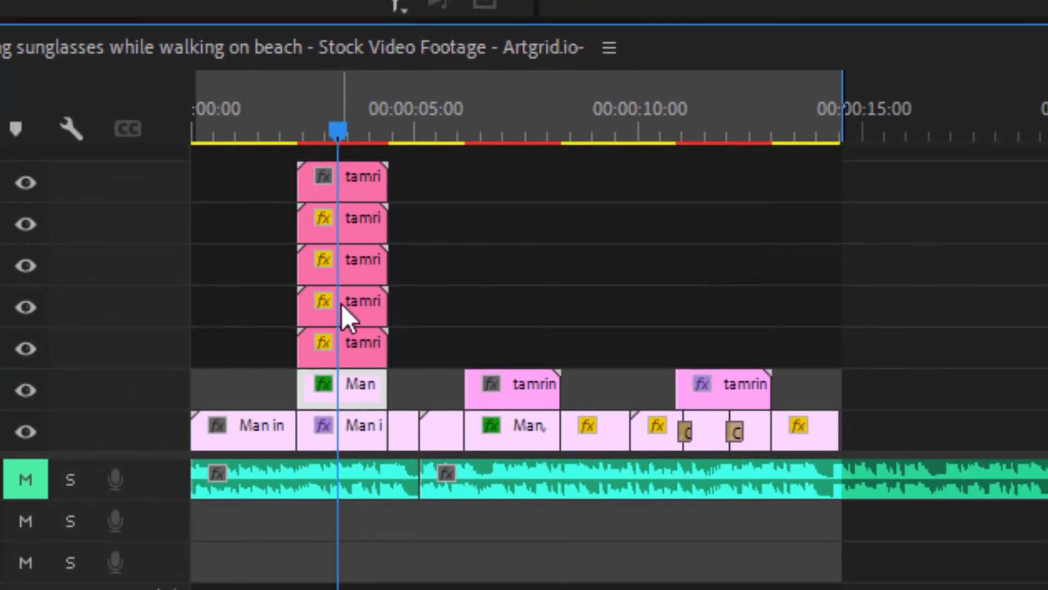
pyautogui.moveTo(365, 350)
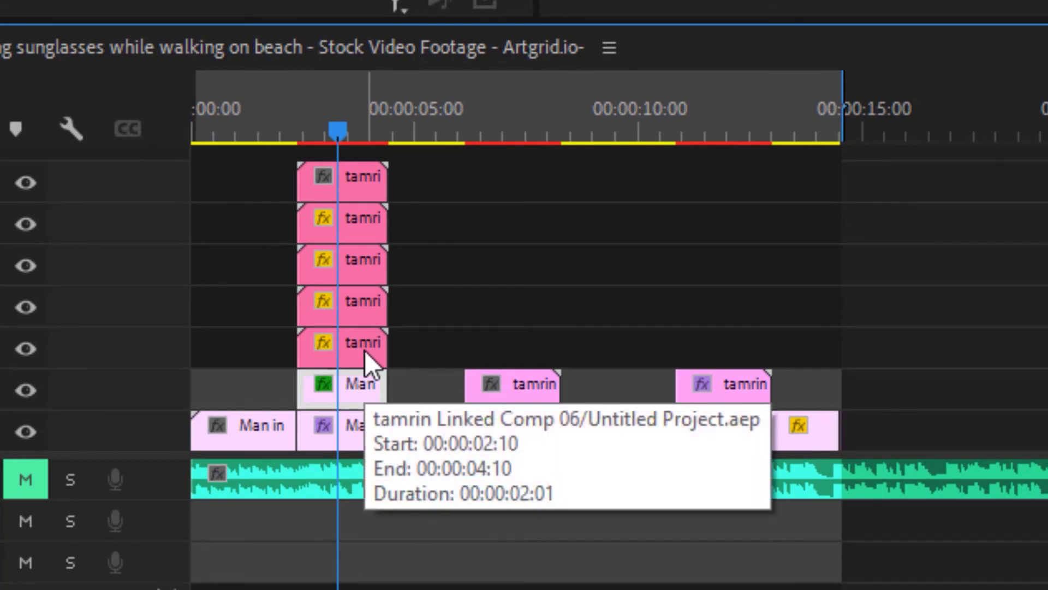